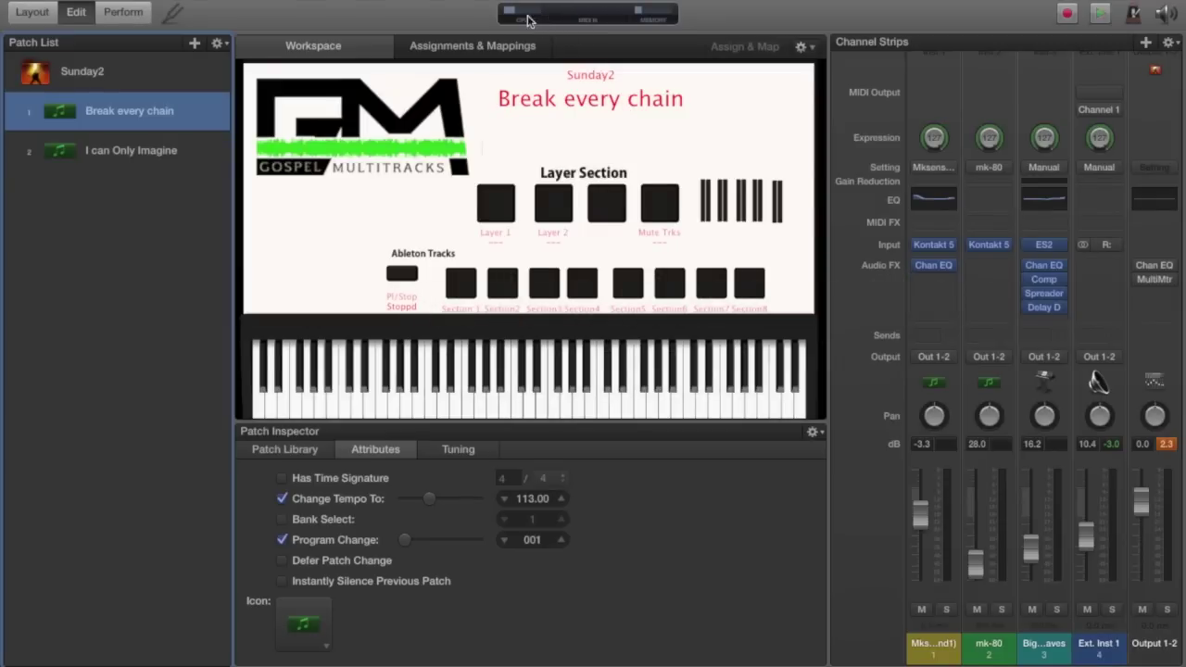
- Bring the Ableton Live 9 Lite 'sunday' session to the front from Mission Control
{"action": "mouse_move", "coordinate": [516, 15]}
{"action": "key", "text": "ctrl+Up"}
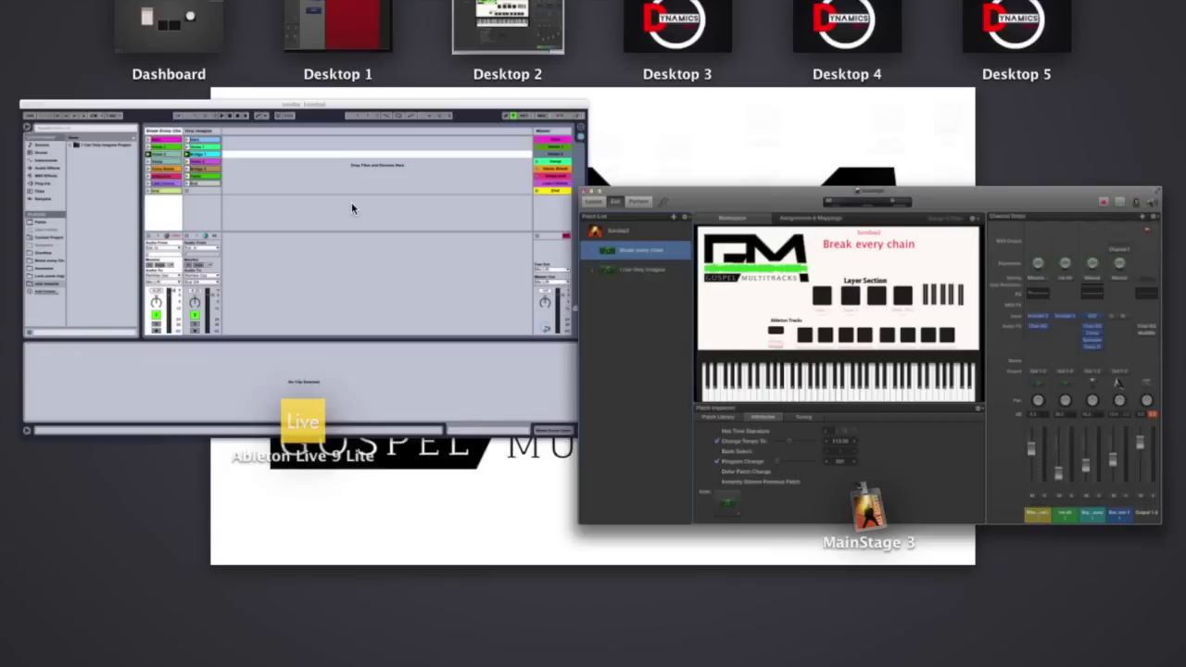
{"action": "left_click", "coordinate": [314, 261]}
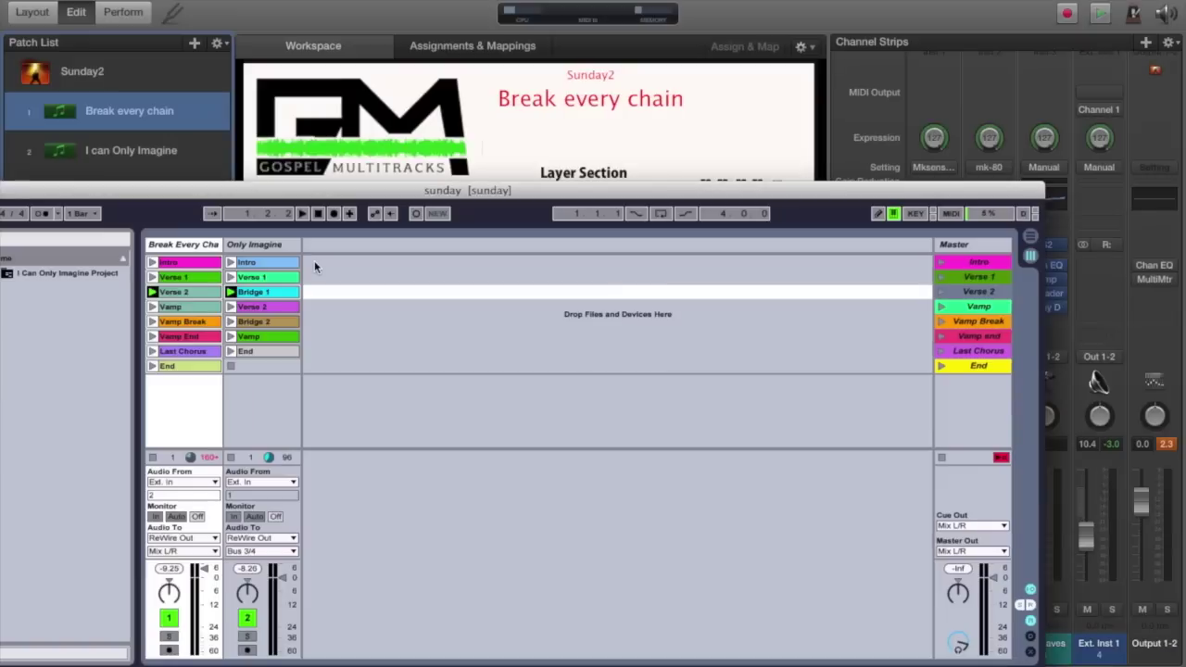
- Nudge the Ableton window up, then select the I can Only Imagine patch in MainStage
{"action": "mouse_move", "coordinate": [272, 192]}
{"action": "left_mouse_down"}
{"action": "mouse_move", "coordinate": [280, 171]}
{"action": "mouse_move", "coordinate": [256, 175]}
{"action": "left_mouse_up"}
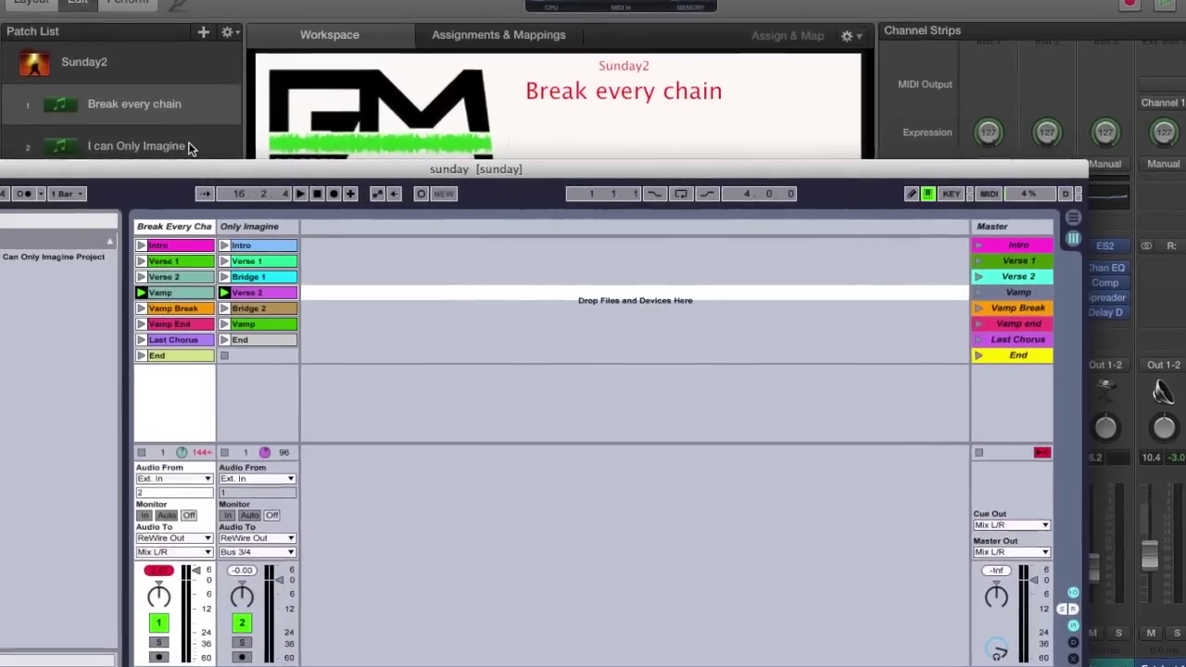
{"action": "left_click", "coordinate": [193, 146]}
{"action": "left_click", "coordinate": [194, 144]}
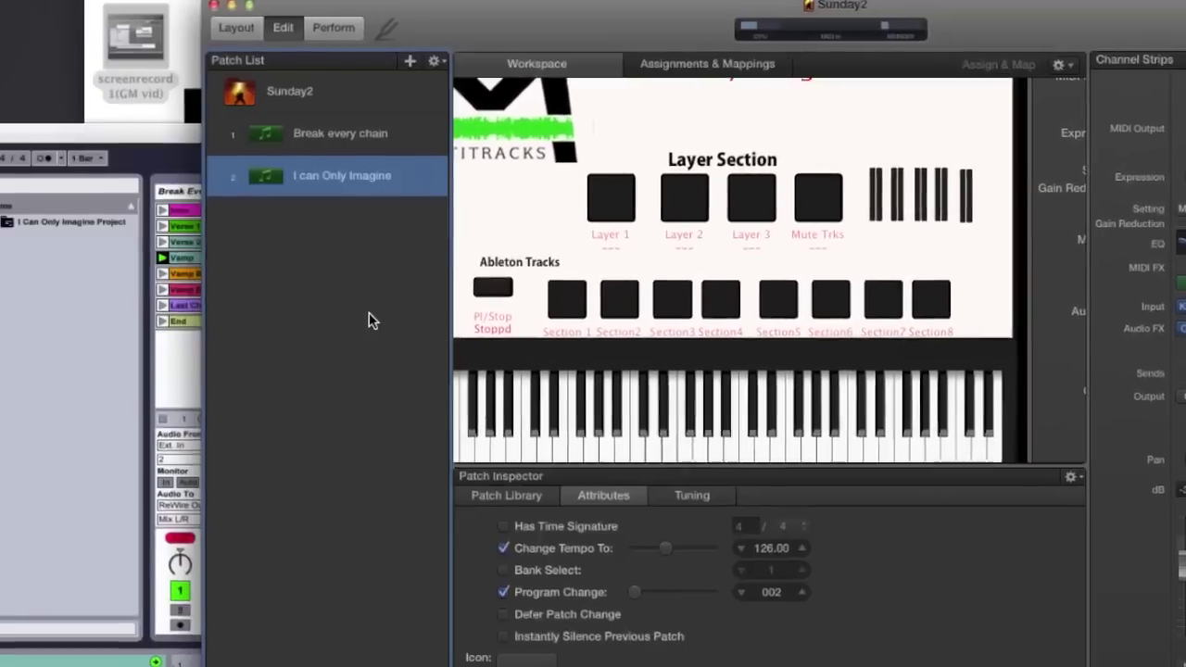
- Return to the Ableton session and shift its window right to reveal the browser
{"action": "key", "text": "ctrl+Up"}
{"action": "left_click", "coordinate": [307, 182]}
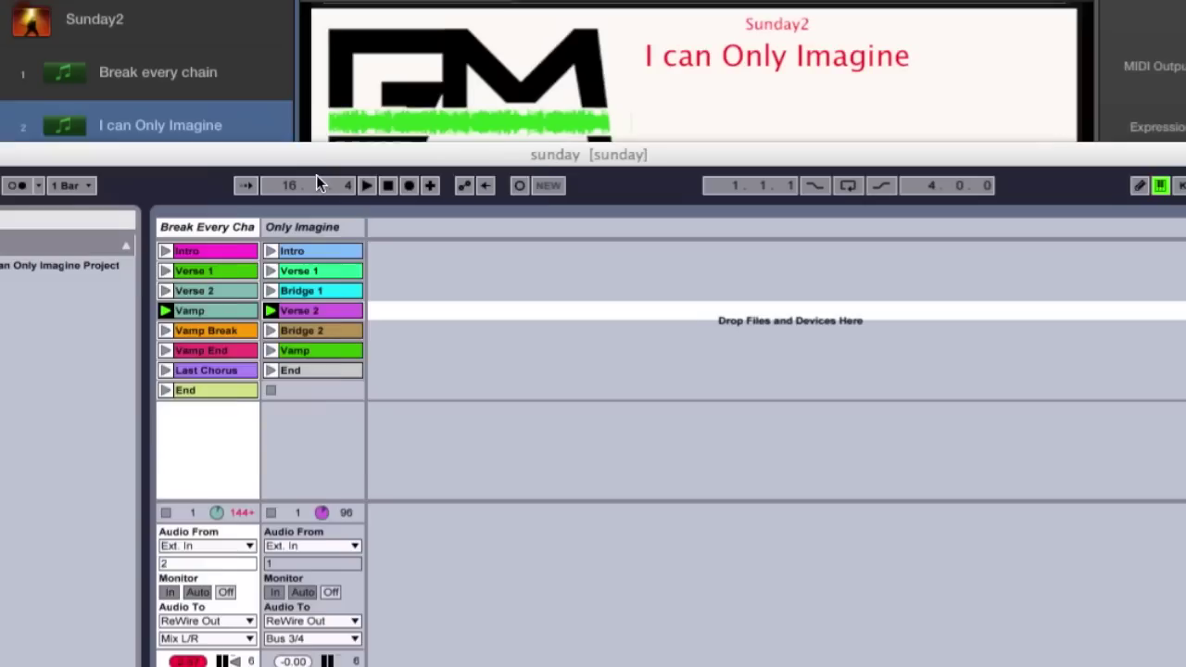
{"action": "left_click_drag", "start_coordinate": [167, 151], "coordinate": [510, 132]}
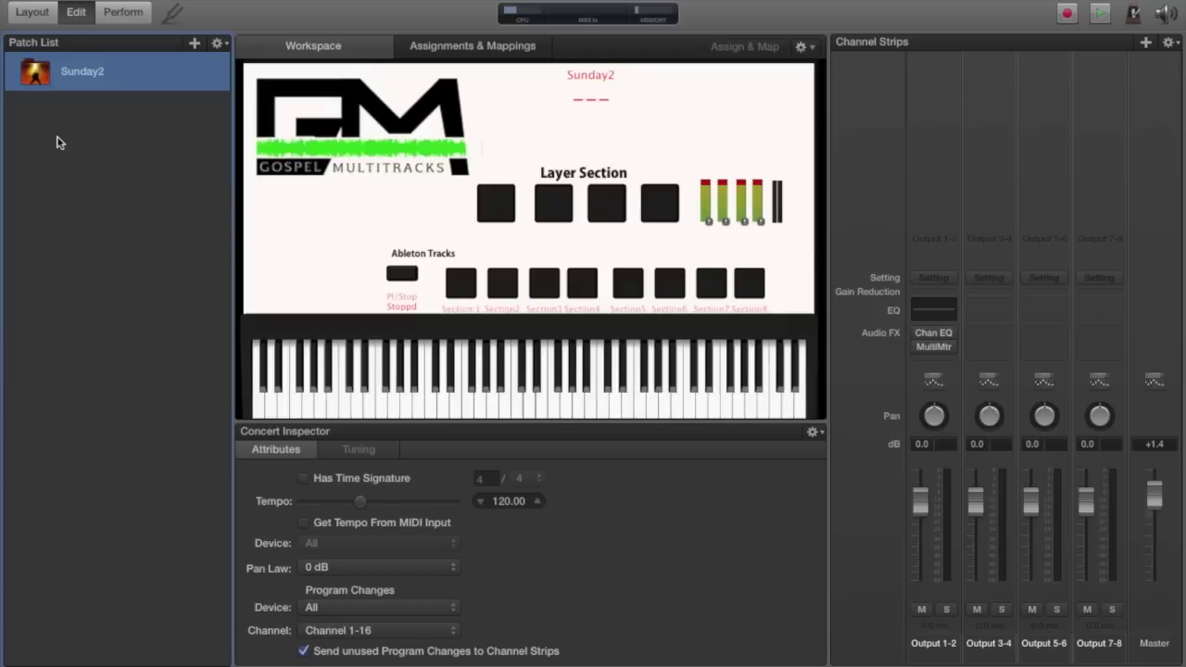
{"action": "left_click", "coordinate": [65, 1]}
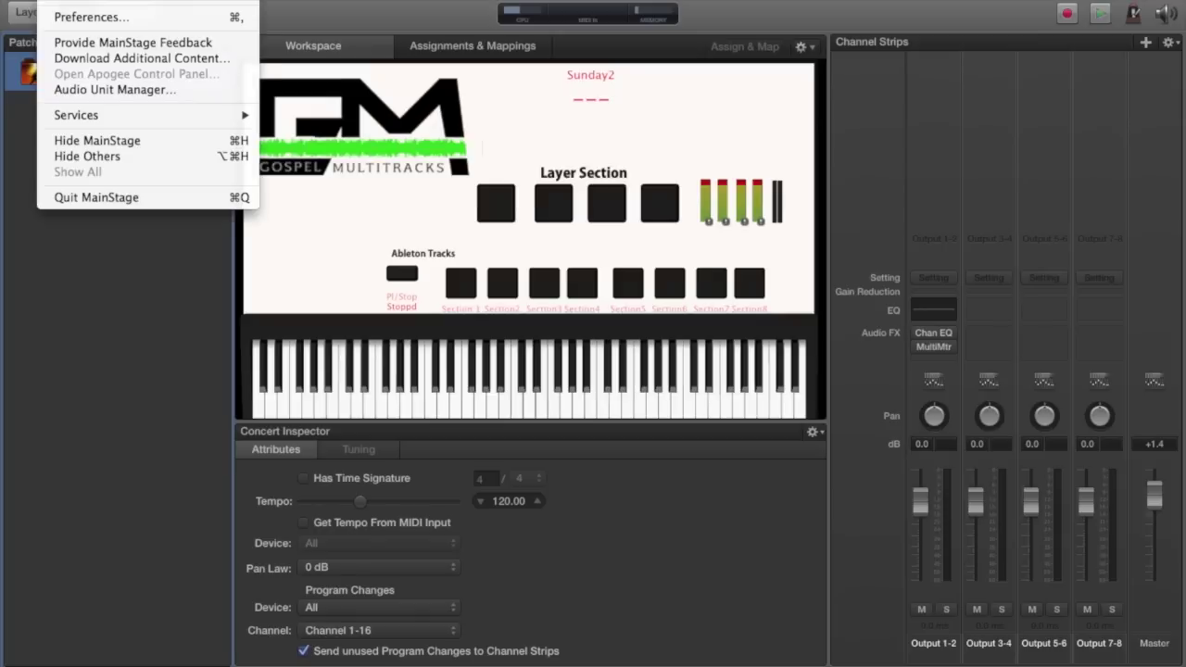
{"action": "left_click", "coordinate": [86, 20]}
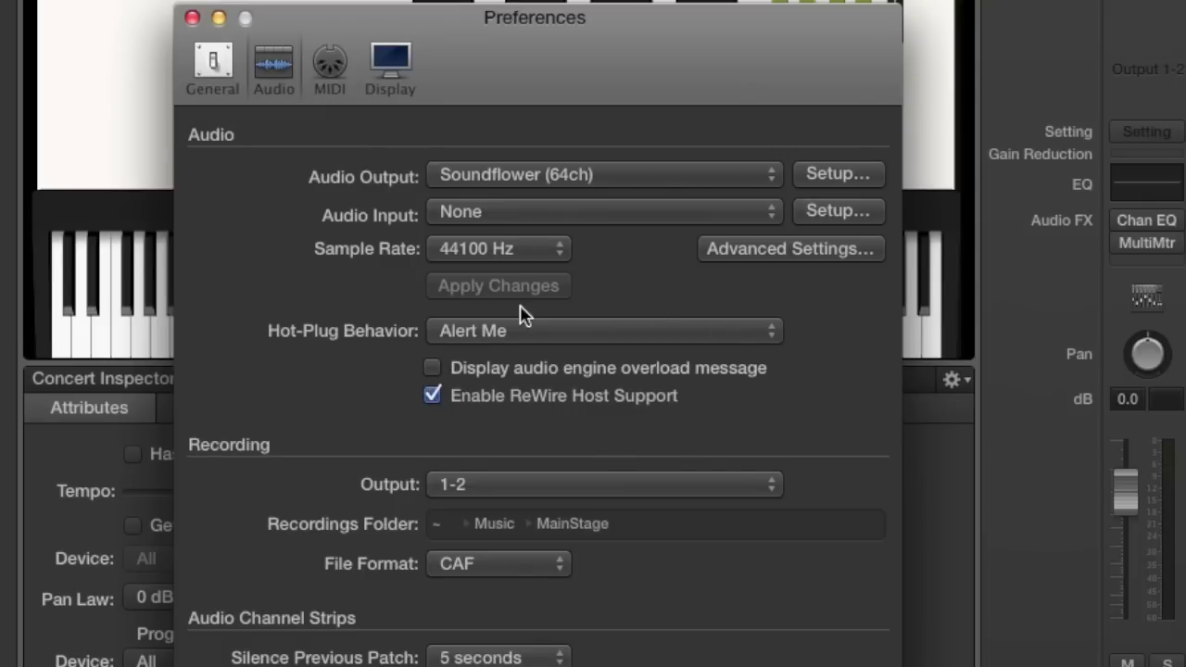
{"action": "left_click", "coordinate": [192, 19]}
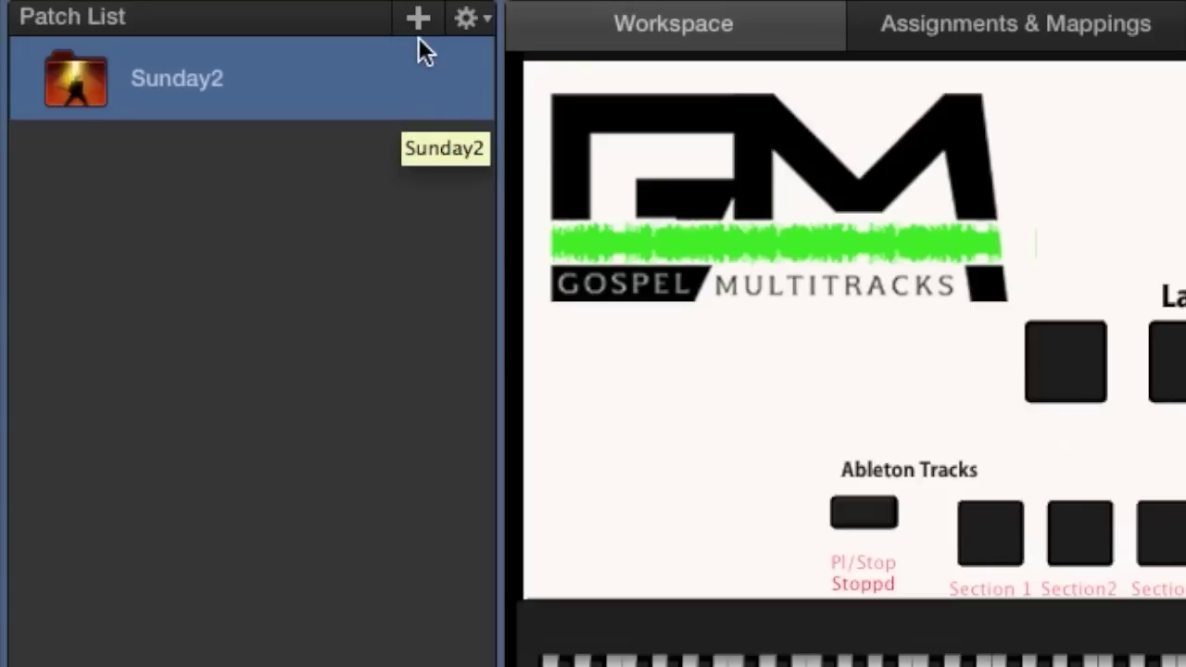
- Add two new patches to the Sunday2 concert, deleting one unwanted extra patch
{"action": "left_click", "coordinate": [417, 18]}
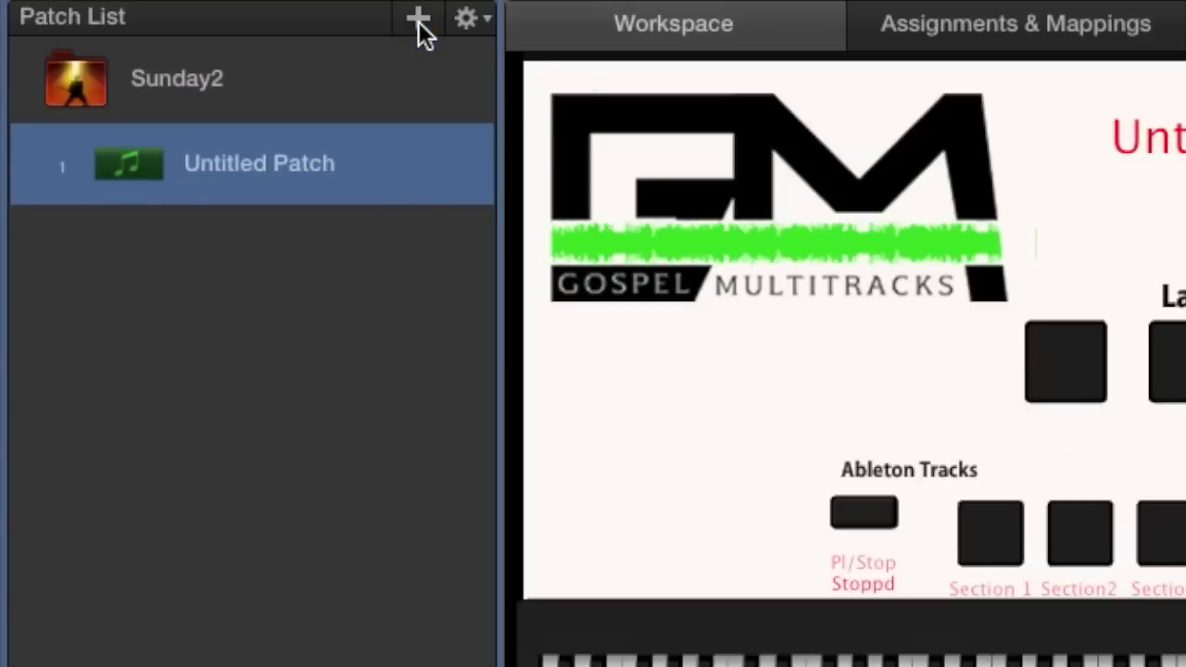
{"action": "left_click", "coordinate": [365, 162]}
{"action": "key", "text": "Delete"}
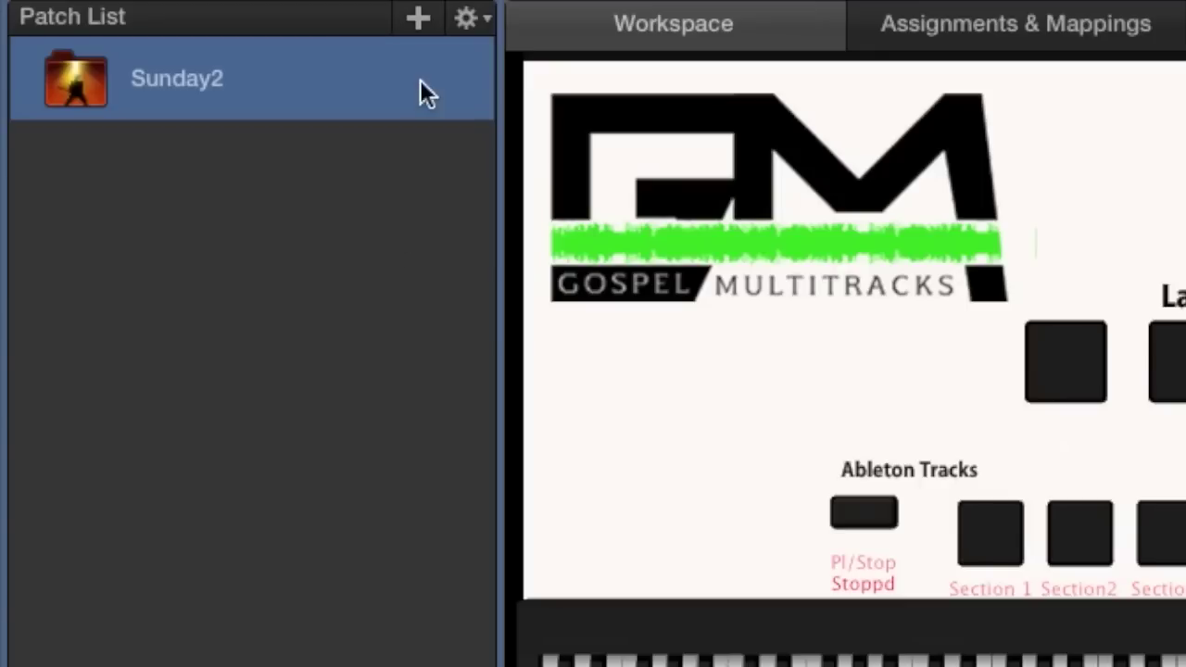
{"action": "left_click", "coordinate": [417, 18]}
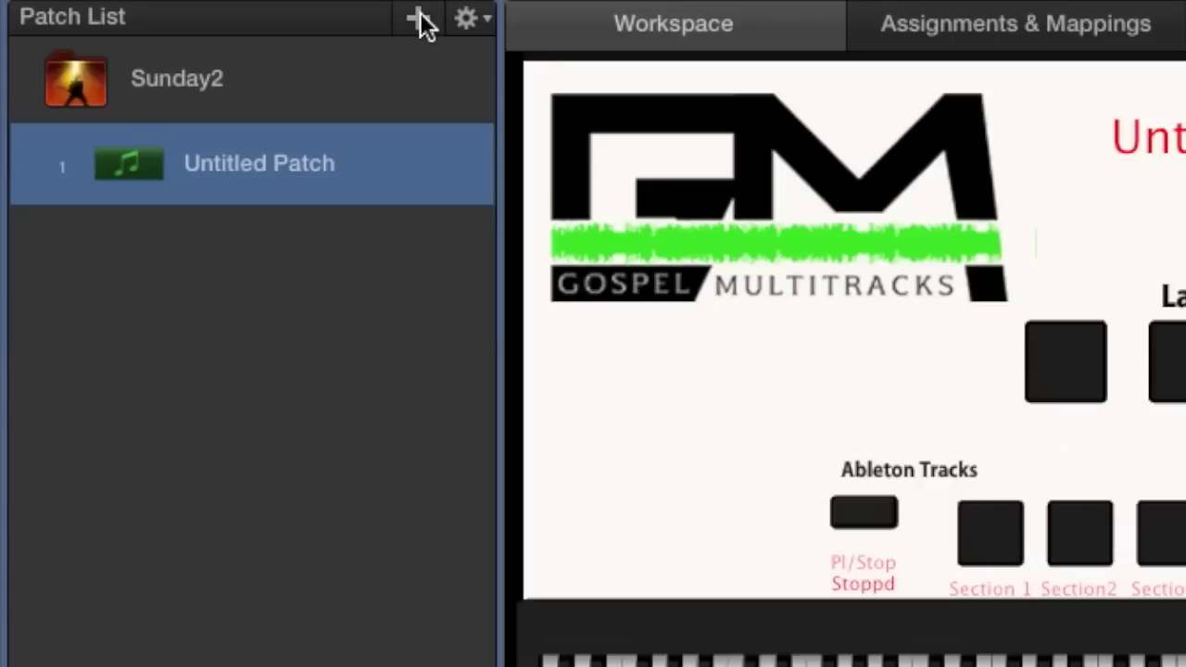
{"action": "left_click", "coordinate": [418, 18]}
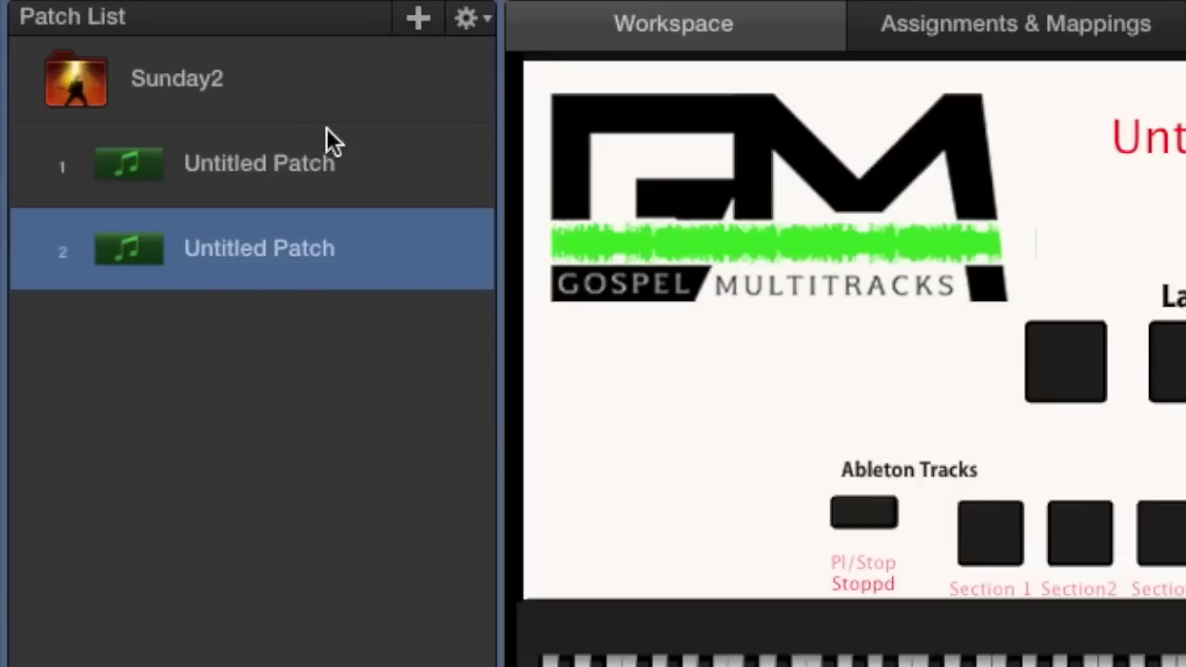
- Rename the first patch 'Break every chain' and begin naming the second 'I can Only Ima'
{"action": "double_click", "coordinate": [305, 164]}
{"action": "key", "text": "BackSpace"}
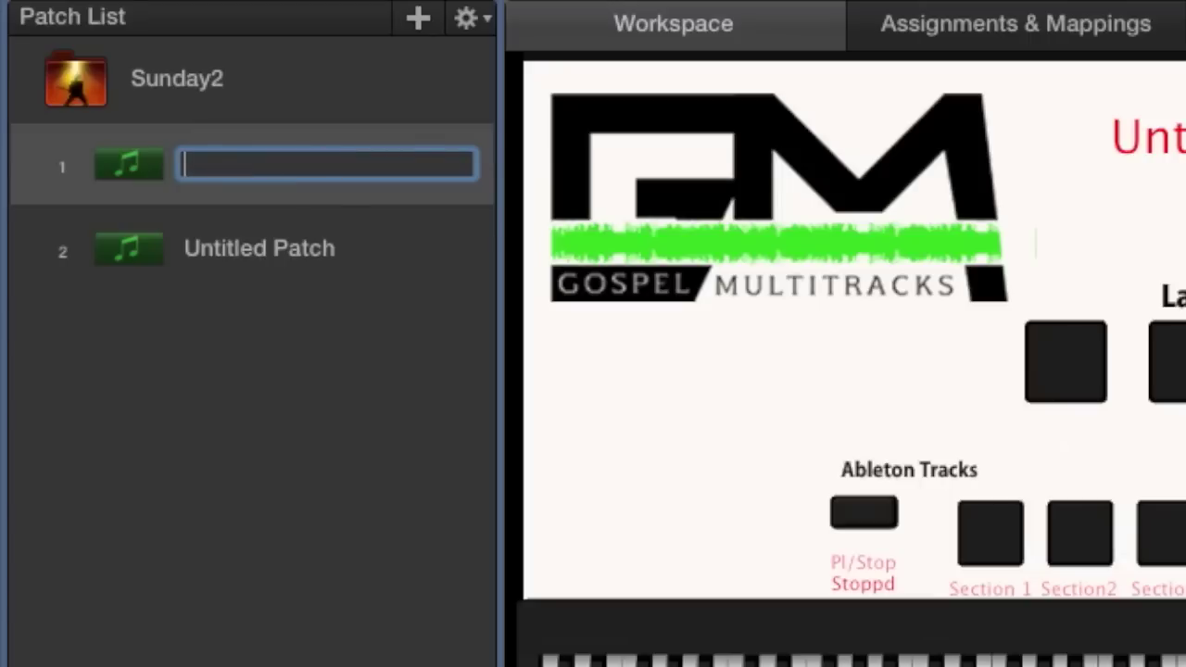
{"action": "type", "text": "Break eve"}
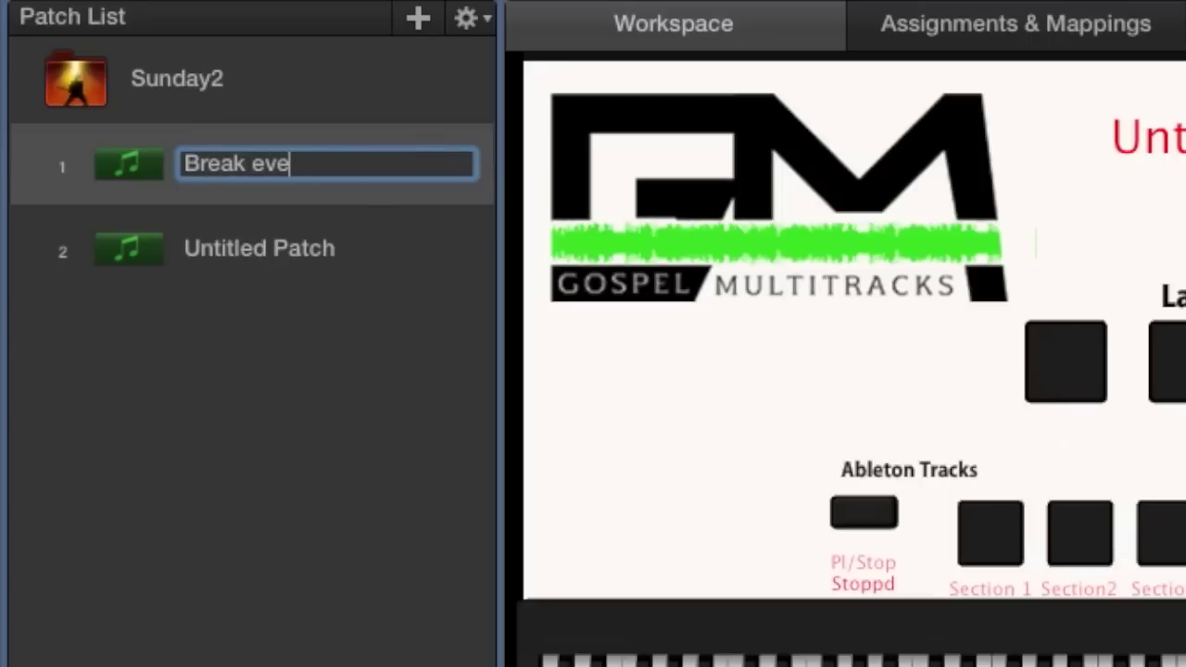
{"action": "type", "text": "ry chain"}
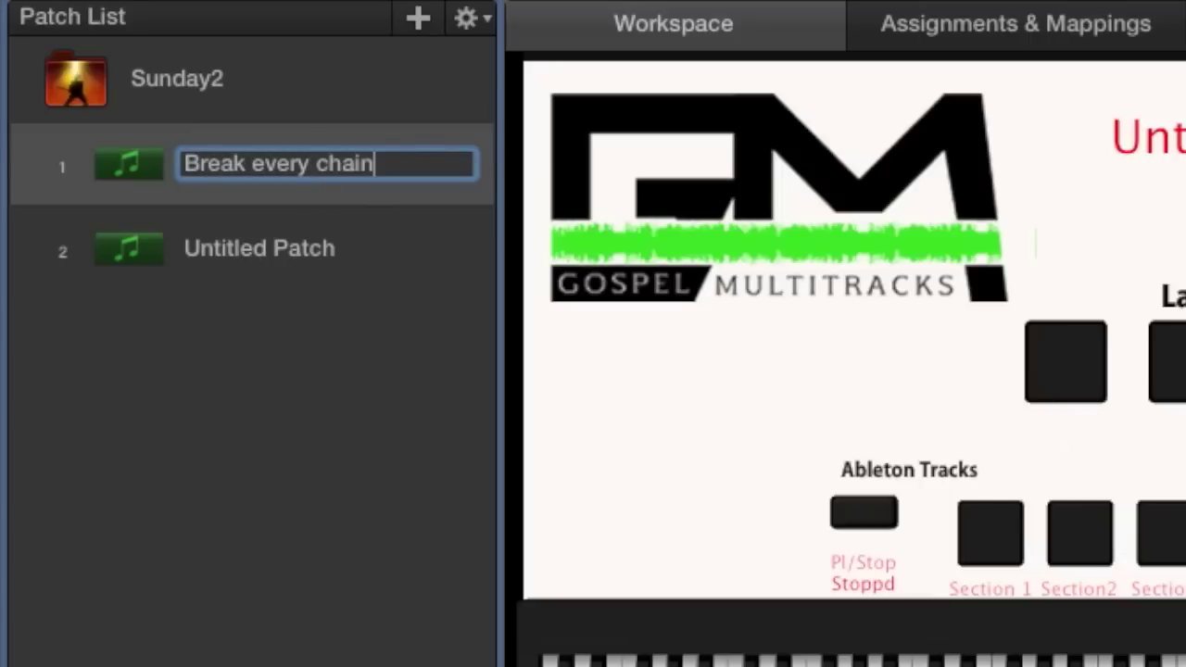
{"action": "key", "text": "Return"}
{"action": "double_click", "coordinate": [276, 259]}
{"action": "key", "text": "BackSpace"}
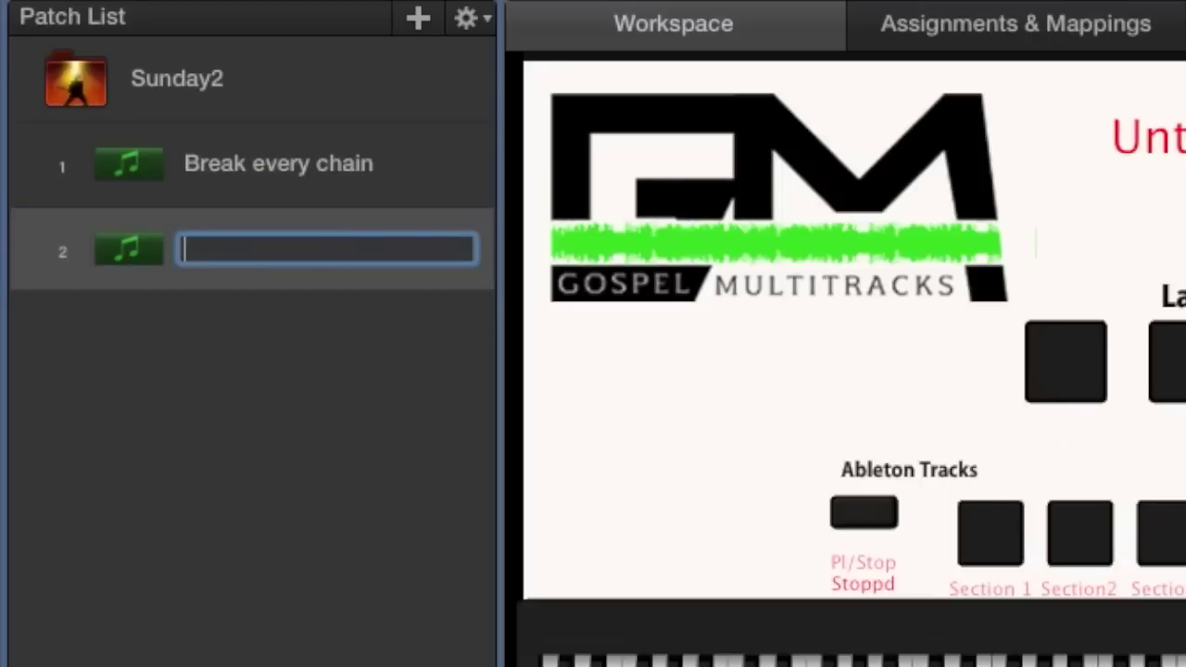
{"action": "type", "text": "I can Only Imagine"}
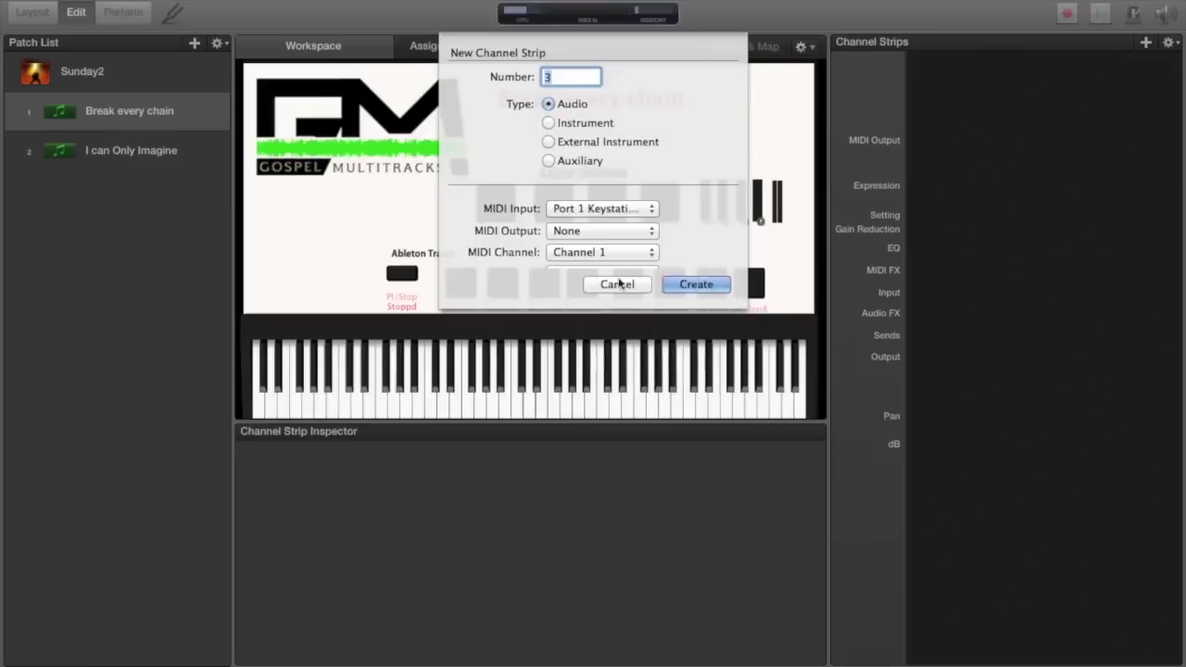
- Create instrument channel strips and load Mksensation (blend1) onto the first strip
{"action": "left_click", "coordinate": [695, 279]}
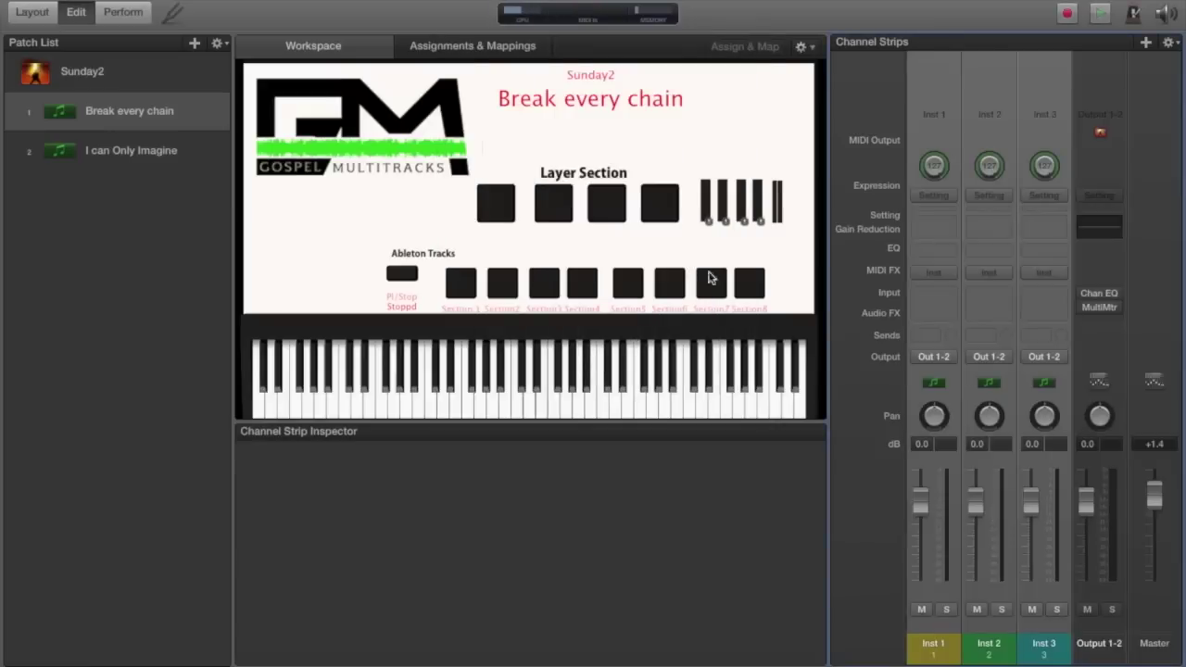
{"action": "left_click", "coordinate": [938, 194]}
{"action": "left_click", "coordinate": [945, 198]}
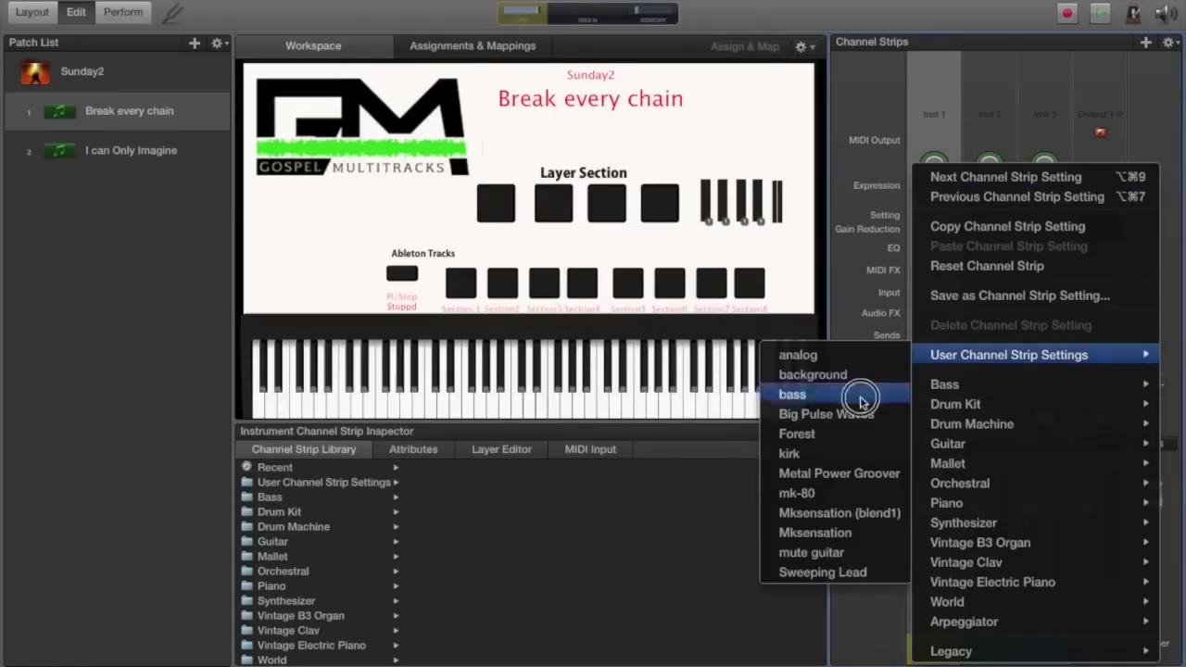
{"action": "left_click", "coordinate": [868, 525]}
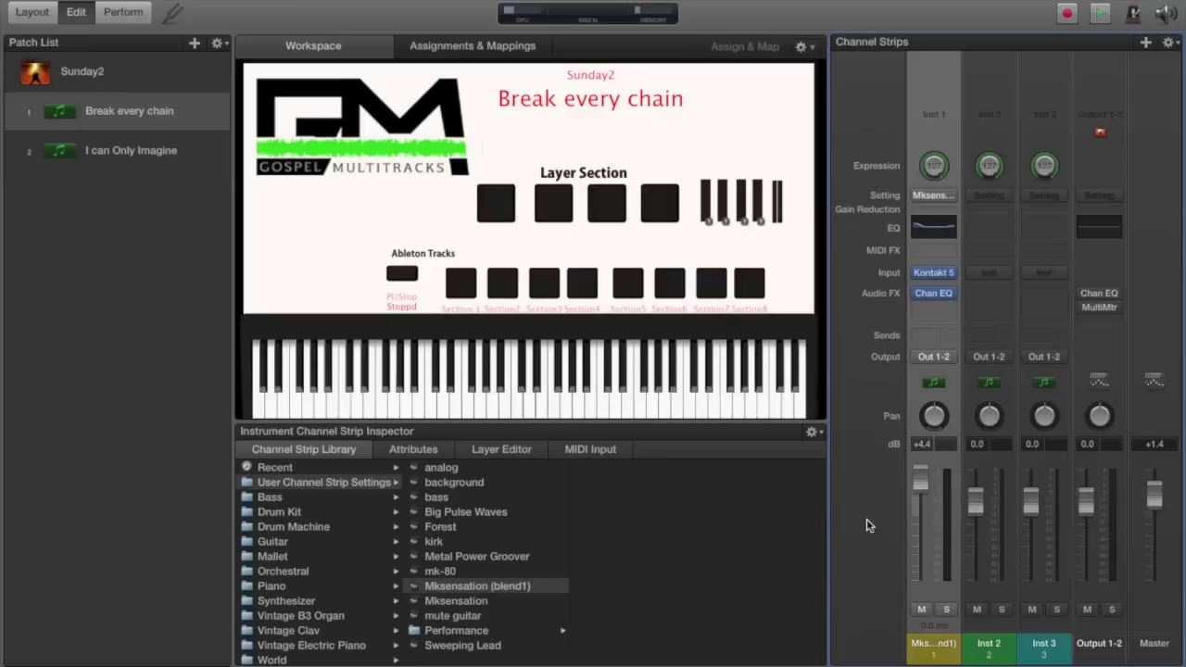
{"action": "left_click", "coordinate": [989, 195]}
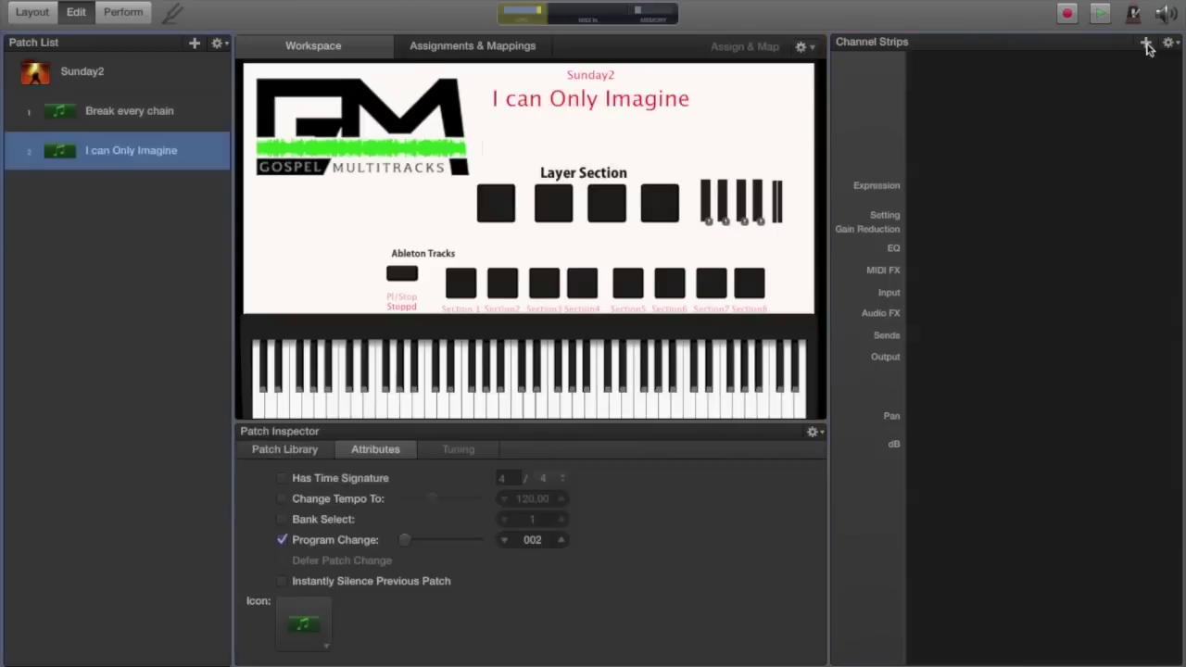
- Add channel strips to I can Only Imagine, loading the analog and Forest sounds
{"action": "left_click", "coordinate": [1147, 49]}
{"action": "key", "text": "Return"}
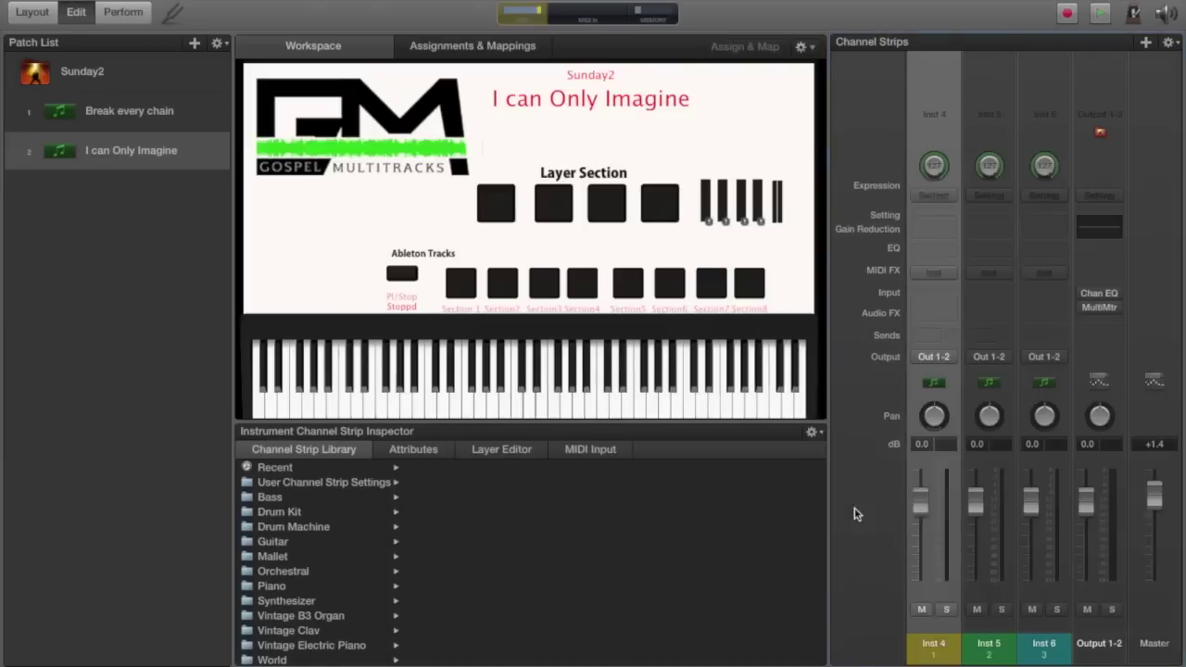
{"action": "left_click", "coordinate": [1044, 196]}
{"action": "key", "text": "Escape"}
{"action": "left_click", "coordinate": [988, 194]}
{"action": "left_click", "coordinate": [1044, 195]}
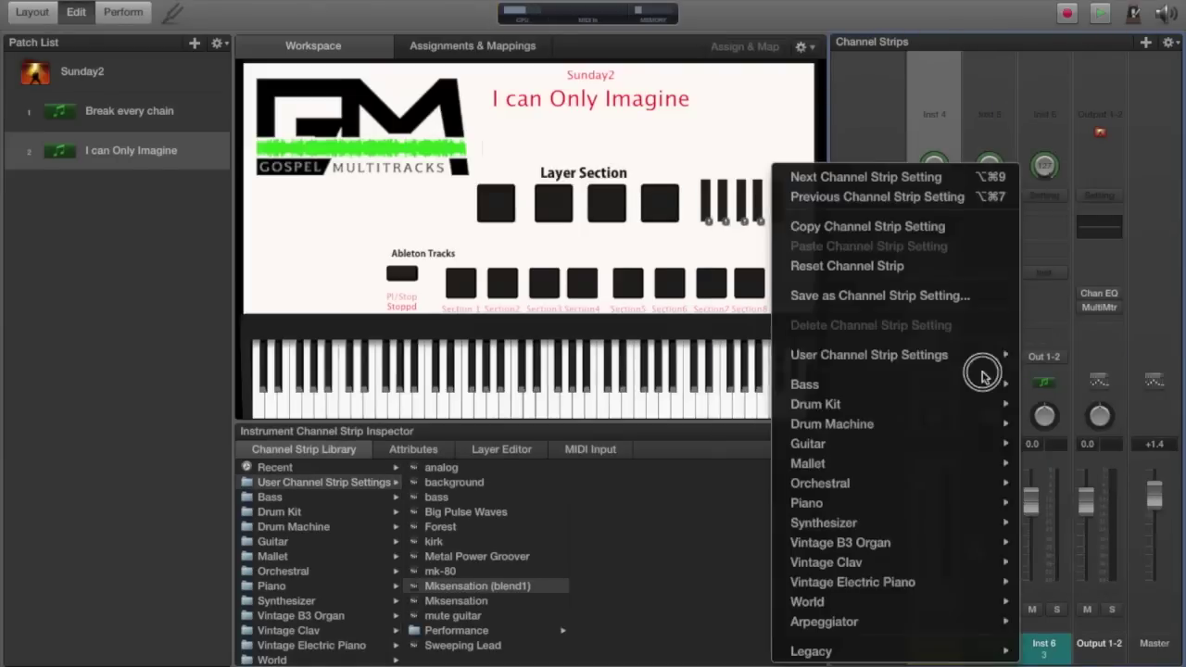
{"action": "left_click", "coordinate": [982, 377]}
{"action": "left_click", "coordinate": [943, 248]}
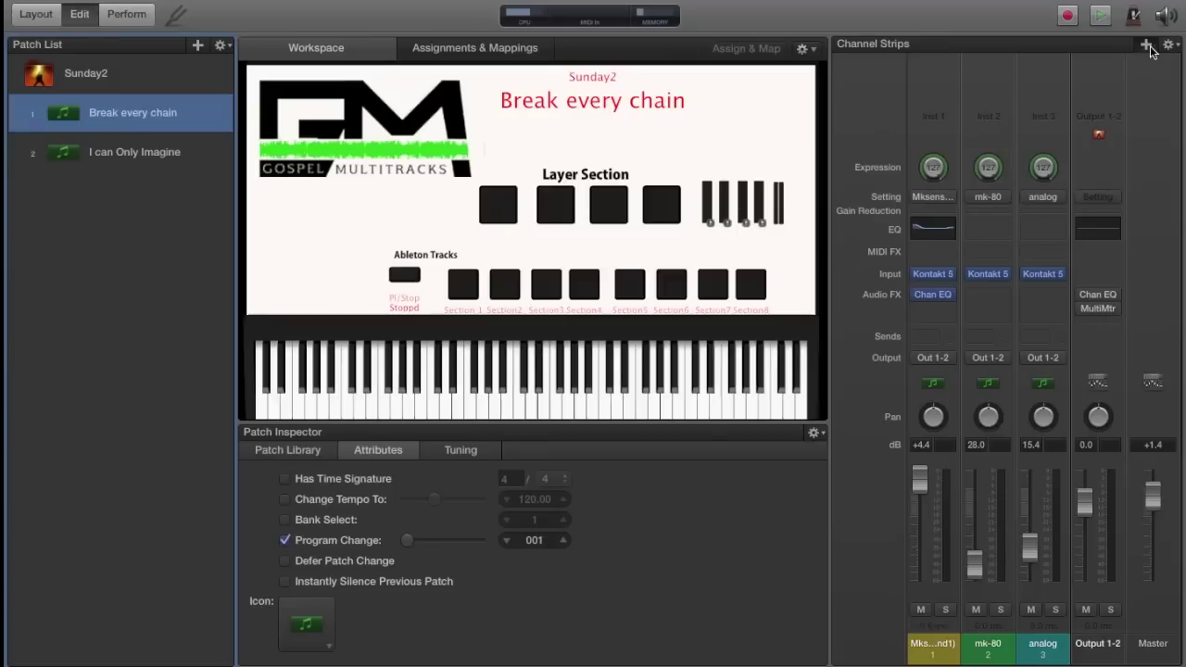
- Create an External Instrument strip in Break every chain, then another in I can Only Imagine
{"action": "left_click", "coordinate": [1146, 44]}
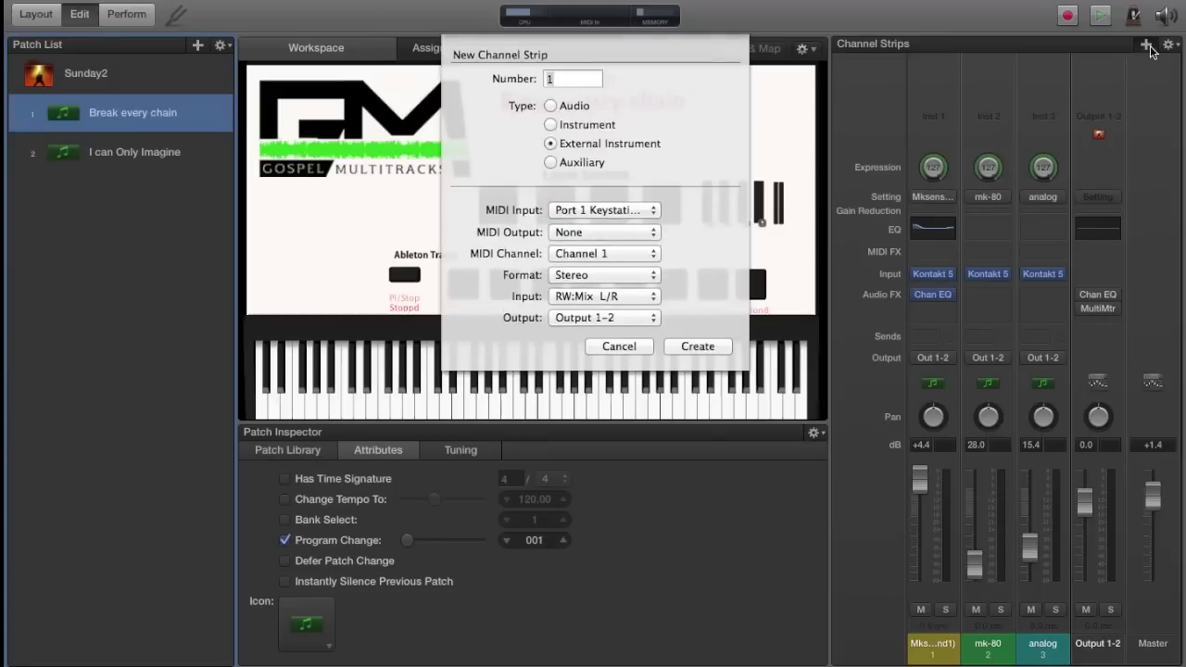
{"action": "left_click", "coordinate": [699, 349]}
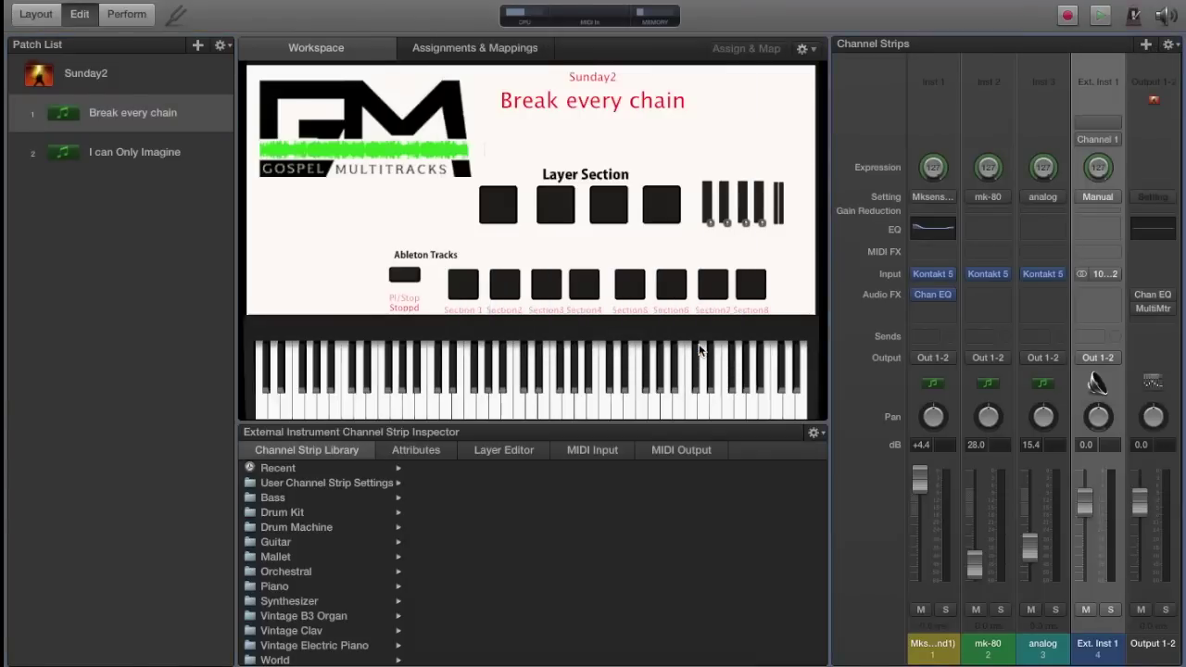
{"action": "left_click", "coordinate": [147, 156]}
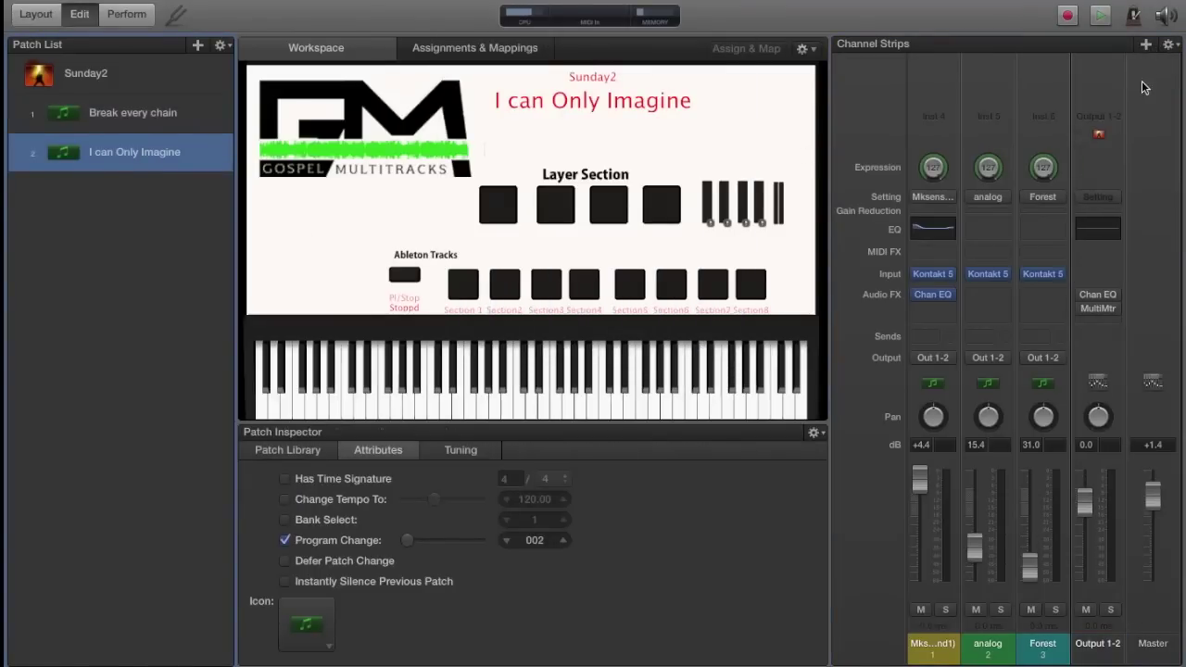
{"action": "left_click", "coordinate": [1146, 44]}
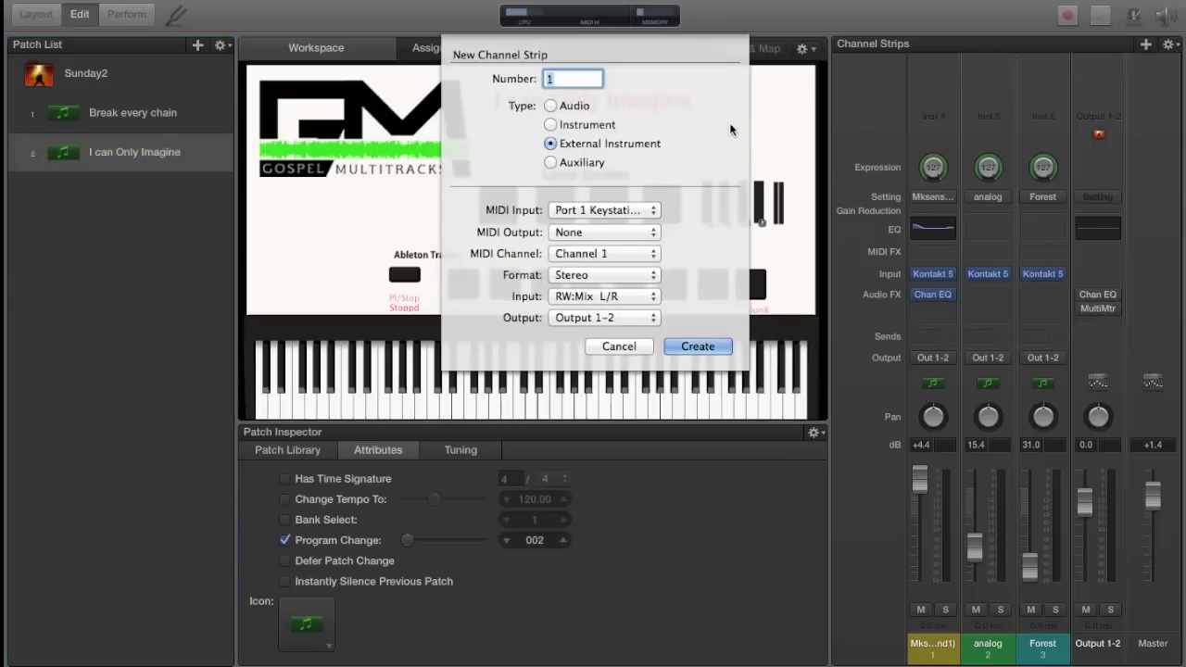
{"action": "left_click", "coordinate": [683, 346]}
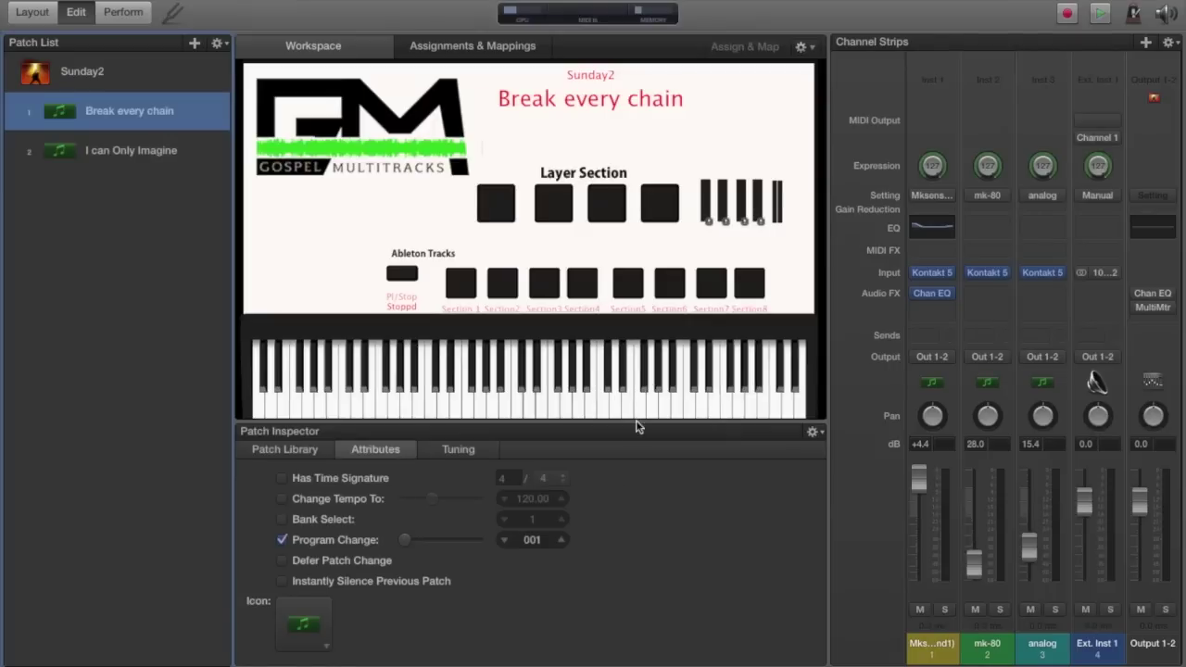
- Set Break every chain's external strip input to Ableton Live's RW:Mix L/R
{"action": "left_click", "coordinate": [1108, 272]}
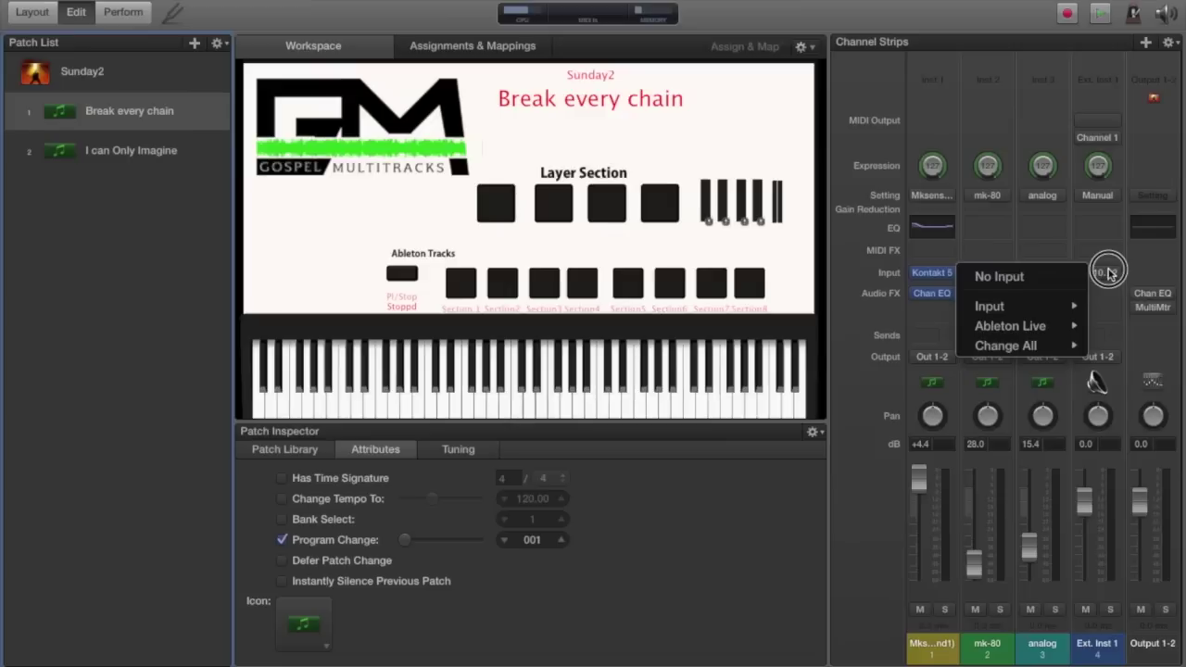
{"action": "mouse_move", "coordinate": [1052, 330]}
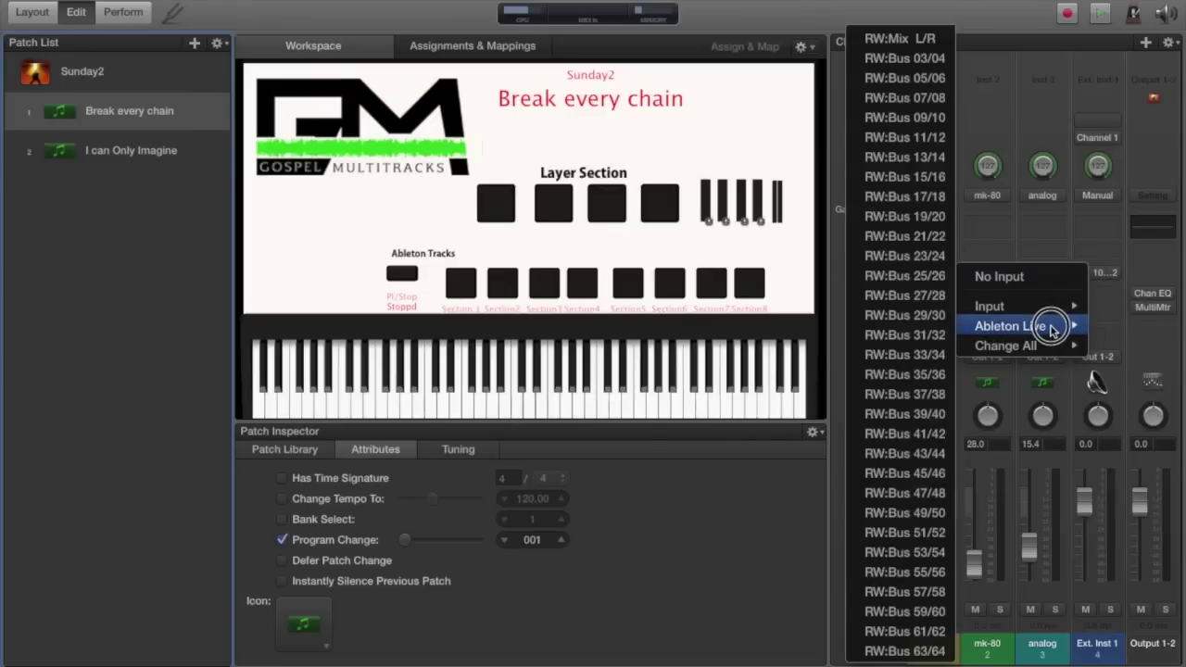
{"action": "left_click", "coordinate": [917, 39]}
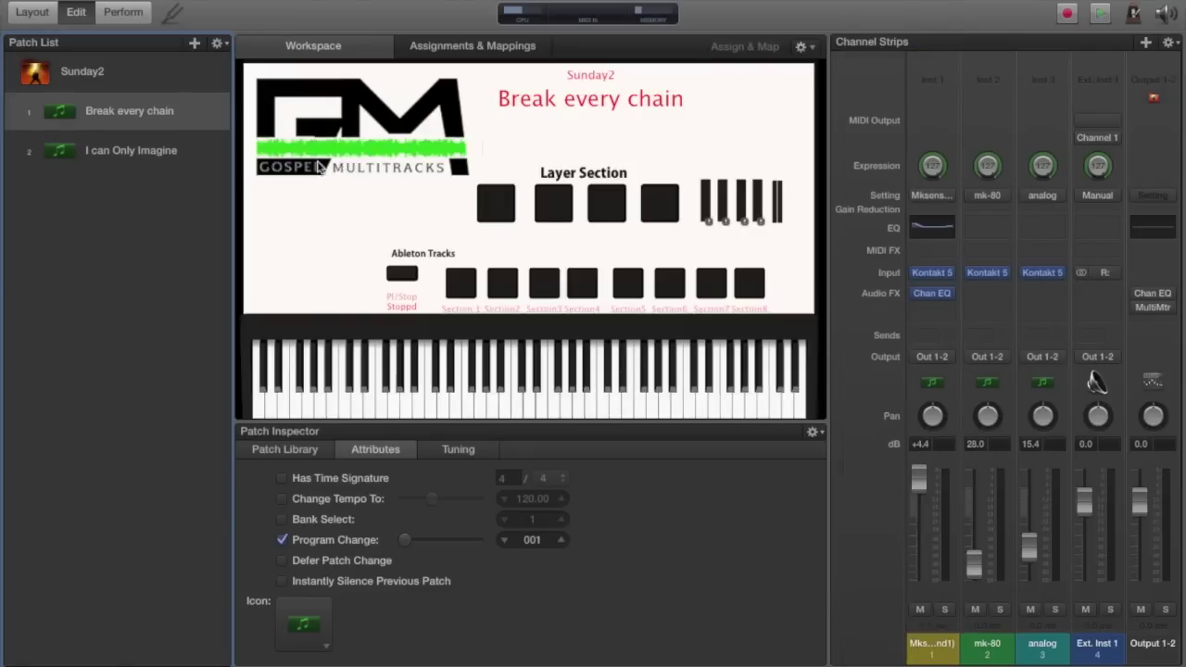
- Set I can Only Imagine's external strip input to Ableton Live's RW:Bus 03/04
{"action": "left_click", "coordinate": [192, 154]}
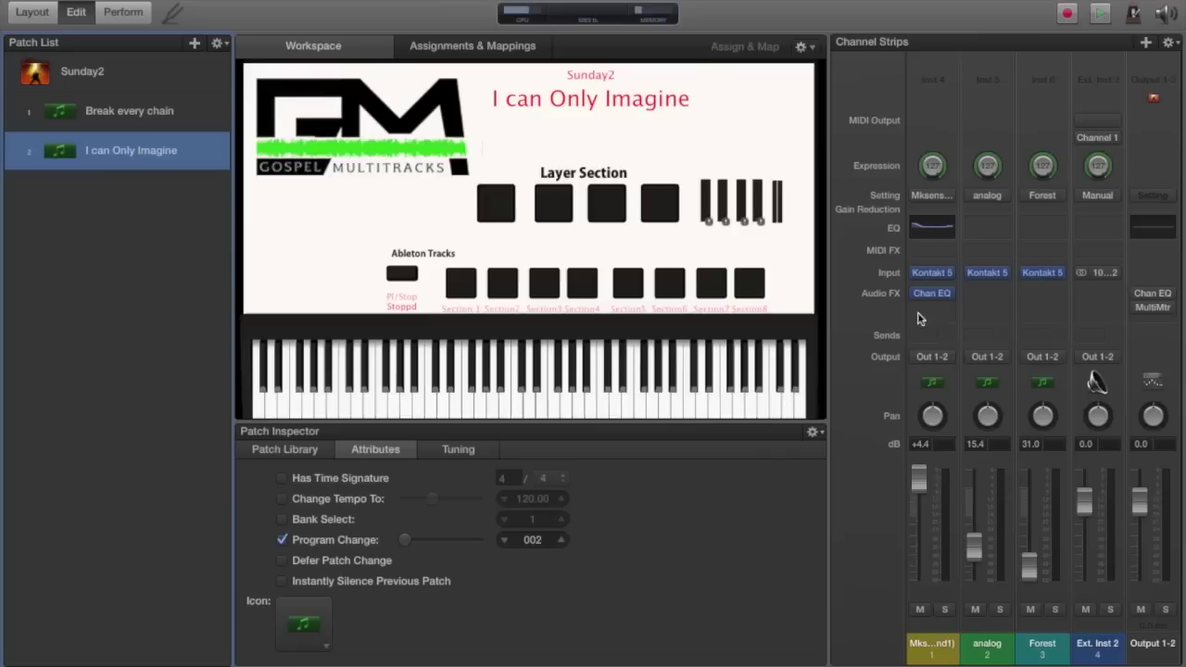
{"action": "left_click", "coordinate": [1110, 275]}
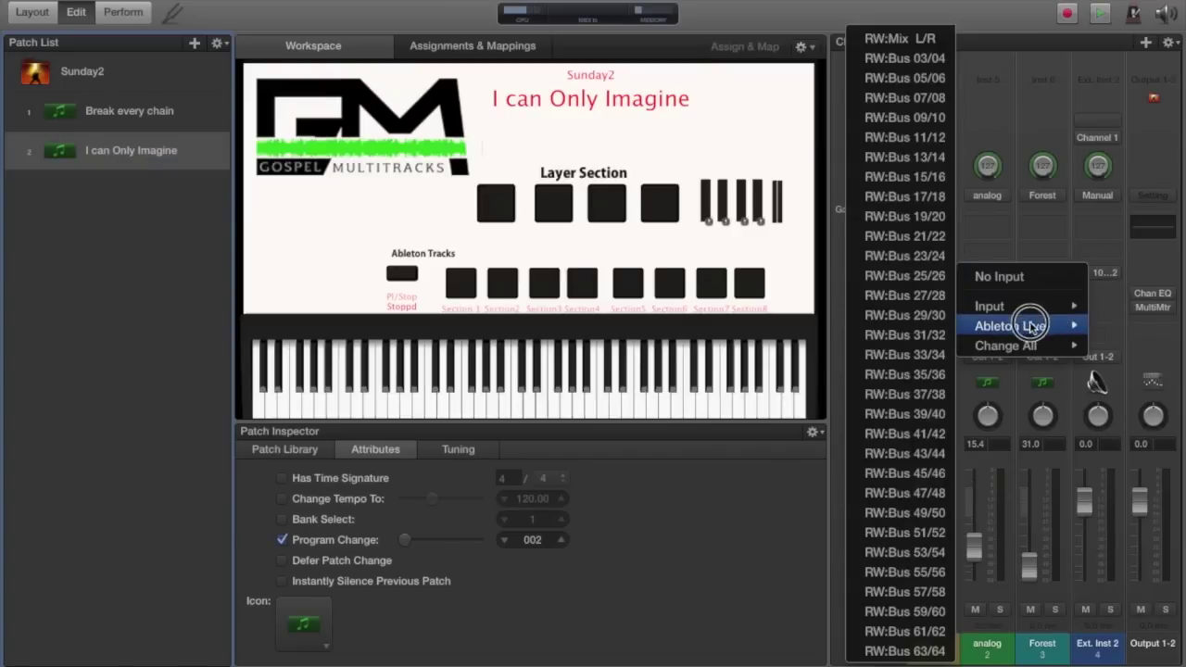
{"action": "left_click", "coordinate": [906, 59]}
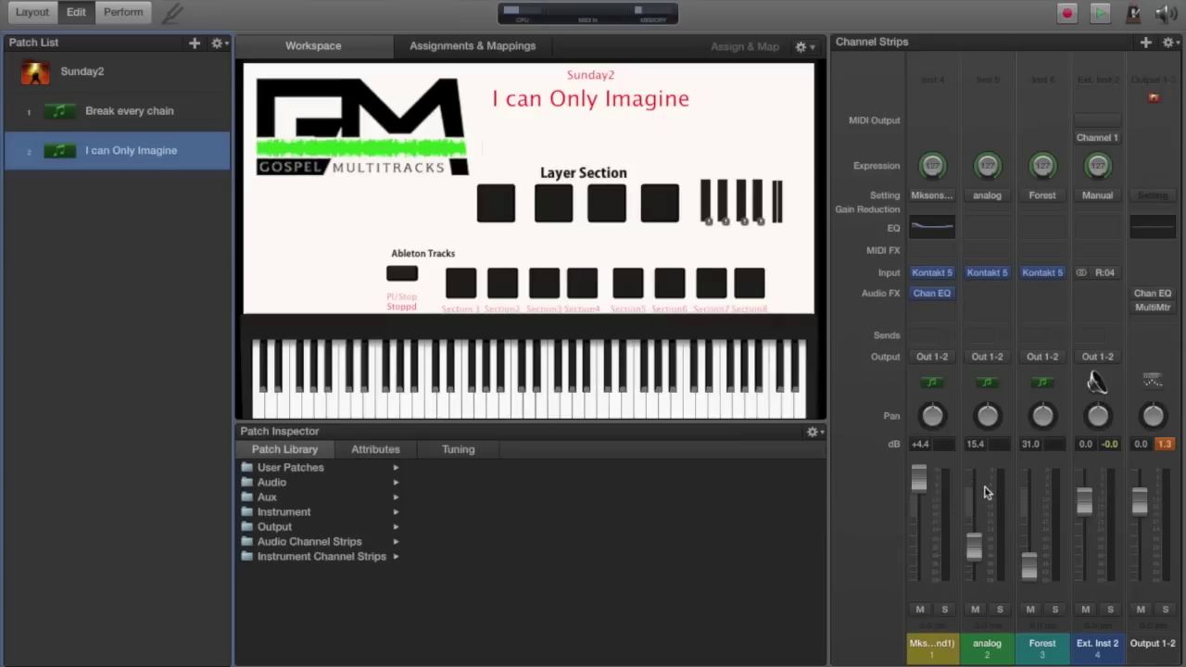
- Enable Change Tempo To in Break every chain's Attributes and set it to 113
{"action": "left_click", "coordinate": [148, 112]}
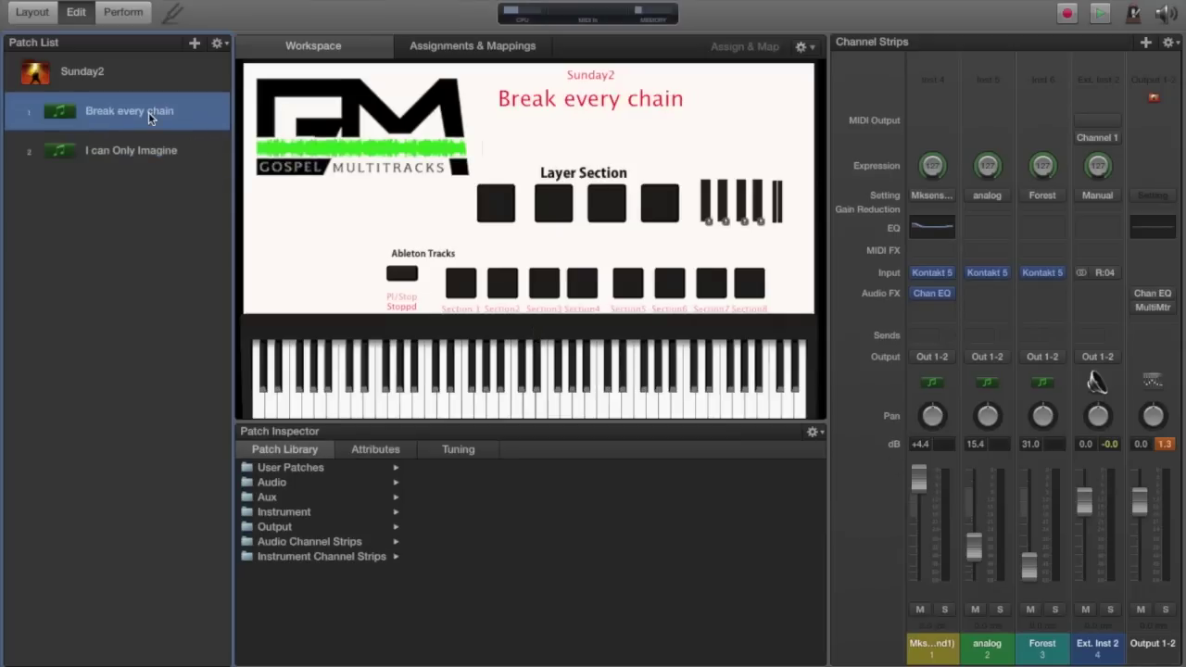
{"action": "left_click", "coordinate": [375, 452]}
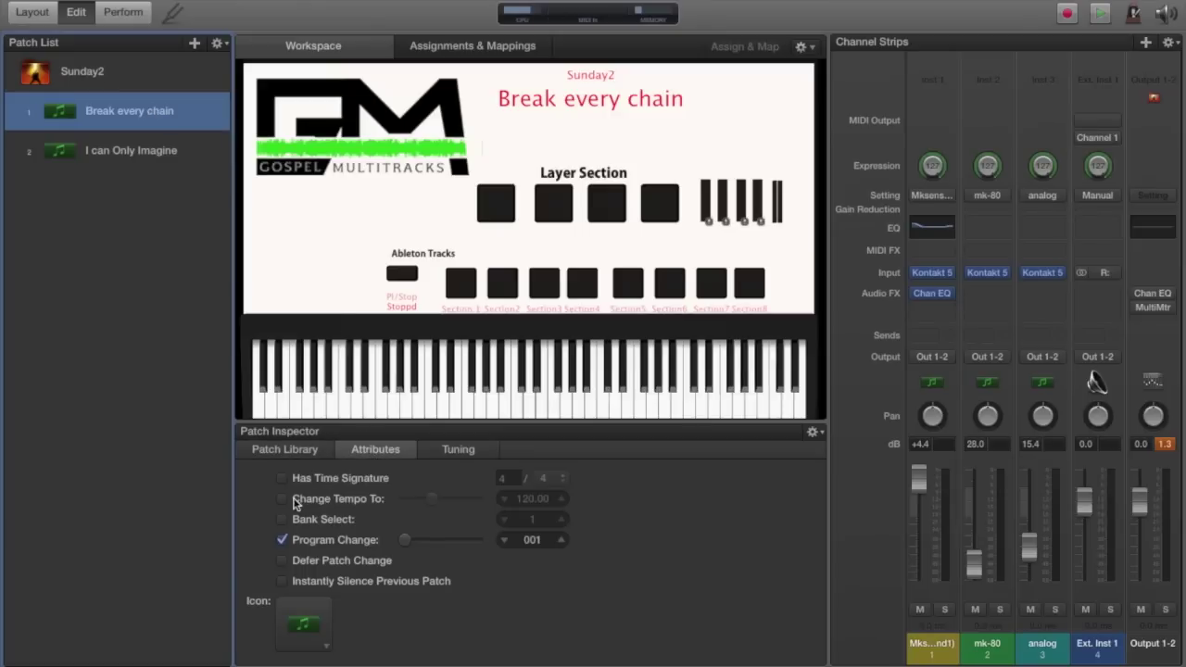
{"action": "left_click", "coordinate": [283, 501]}
{"action": "left_click_drag", "start_coordinate": [429, 503], "coordinate": [429, 501]}
{"action": "left_click", "coordinate": [529, 506]}
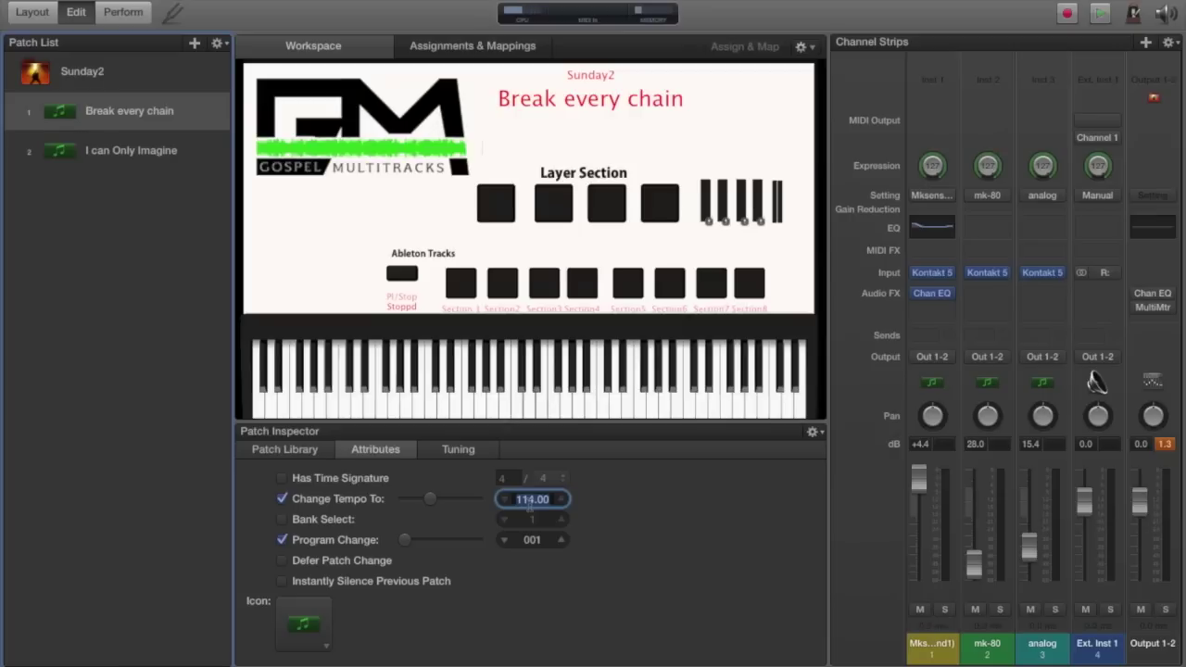
{"action": "type", "text": "113"}
{"action": "key", "text": "Return"}
- Enable Change Tempo To for I can Only Imagine and enter a tempo of 126
{"action": "left_click", "coordinate": [138, 157]}
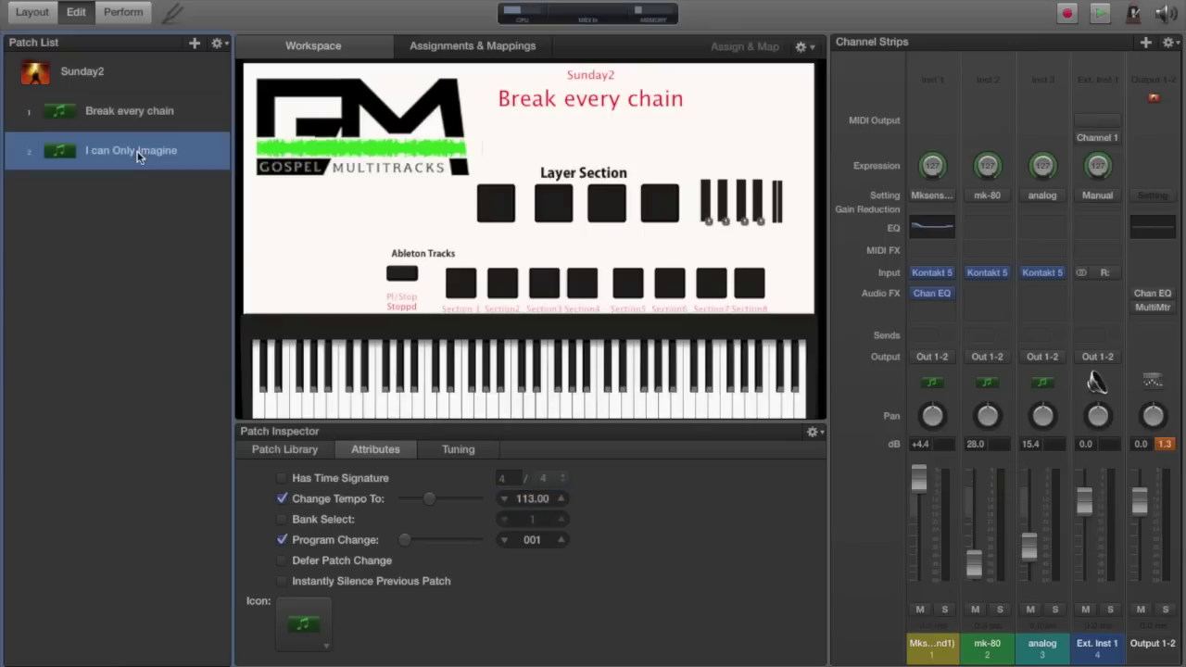
{"action": "left_click", "coordinate": [284, 500]}
{"action": "left_click", "coordinate": [532, 502]}
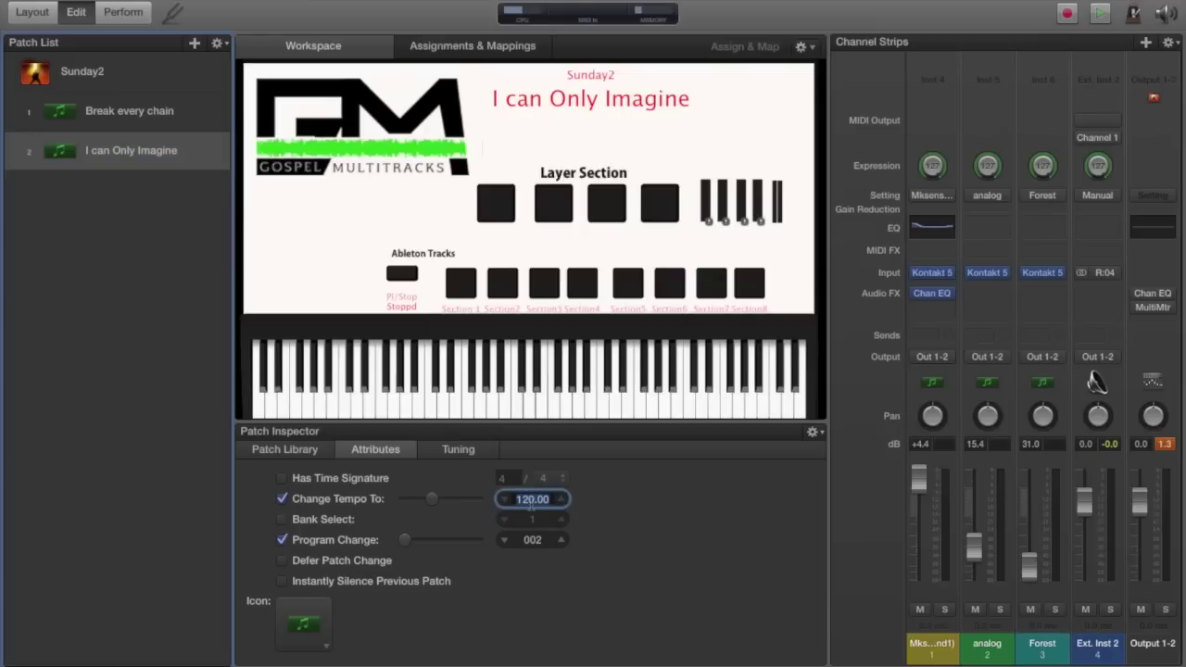
{"action": "type", "text": "126"}
{"action": "key", "text": "Return"}
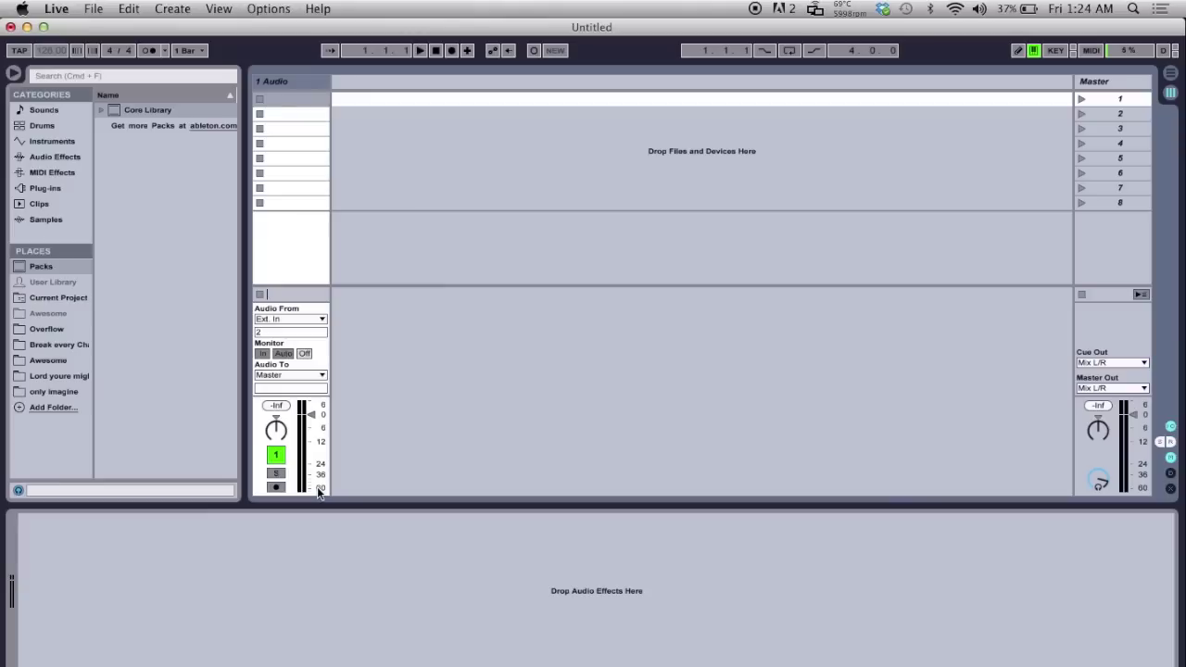
- Open the Create menu in Ableton Live's empty Untitled set
{"action": "left_click", "coordinate": [167, 7]}
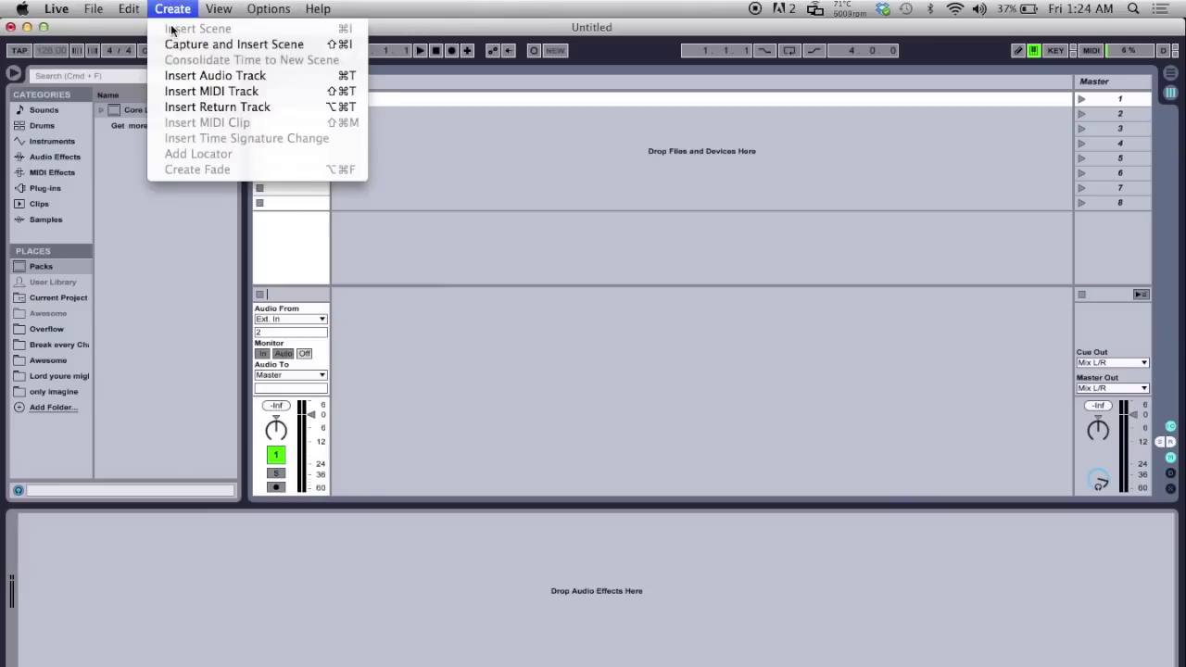
- Insert a second audio track, 2 Audio, next to 1 Audio
{"action": "left_click", "coordinate": [191, 78]}
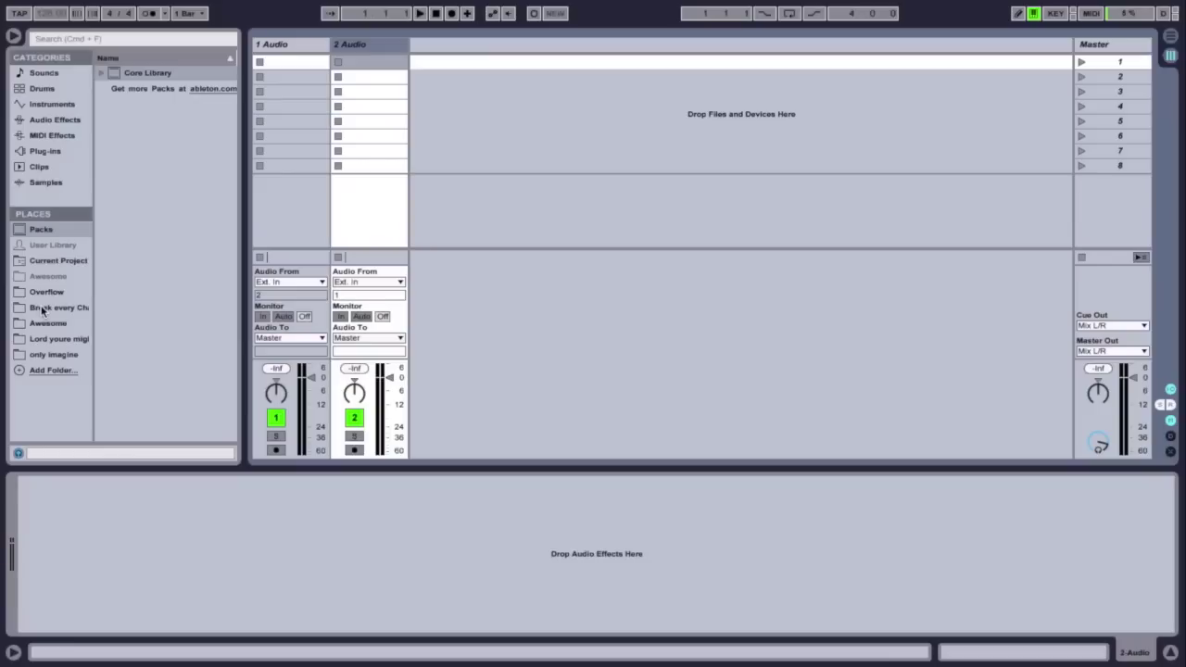
- Load Break Every Chain's Intro, Verse 1 and Verse 2 clips into track 1
{"action": "left_click", "coordinate": [41, 310]}
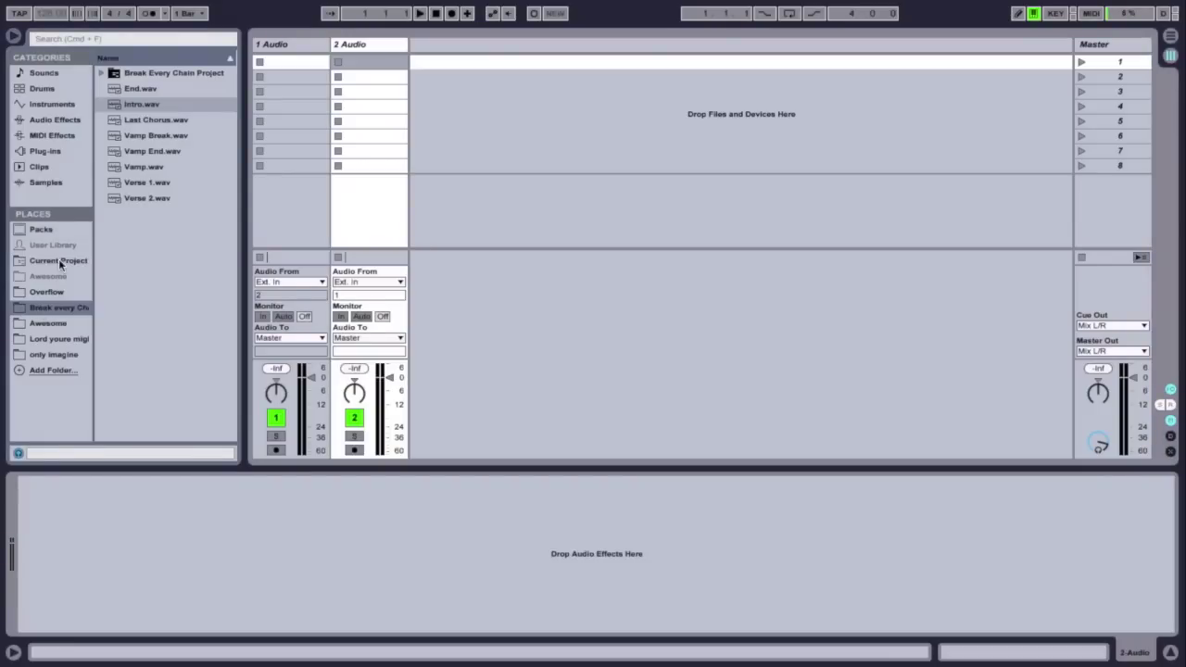
{"action": "left_click", "coordinate": [145, 105]}
{"action": "left_click_drag", "start_coordinate": [145, 105], "coordinate": [278, 62]}
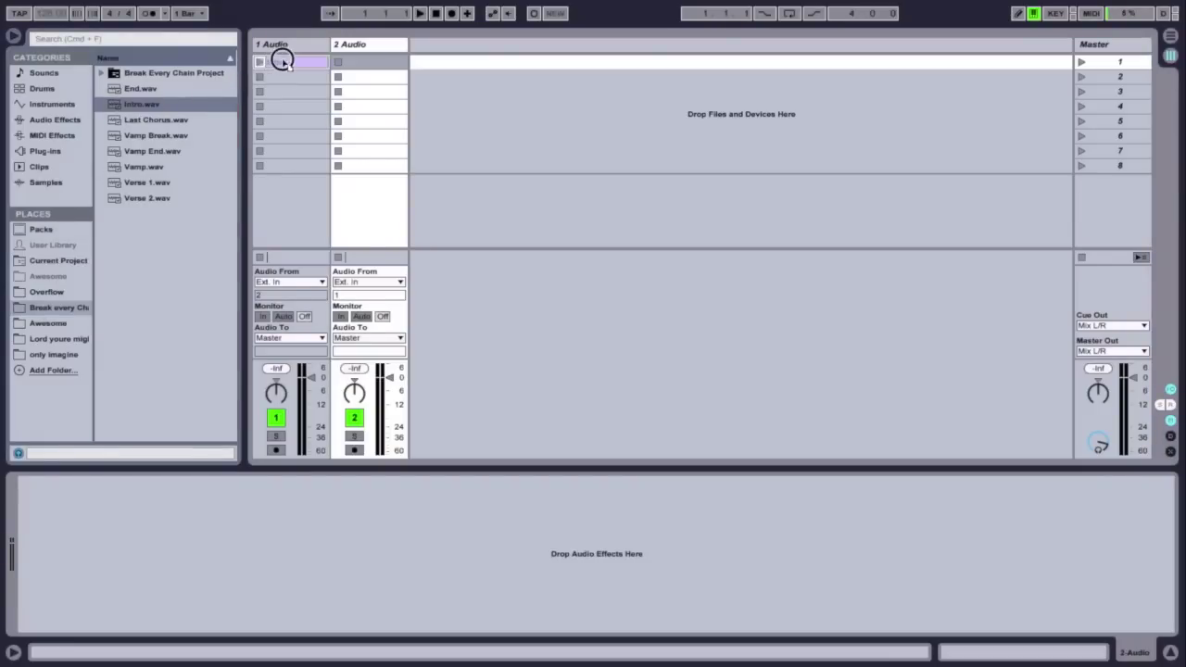
{"action": "double_click", "coordinate": [148, 182]}
{"action": "double_click", "coordinate": [151, 197]}
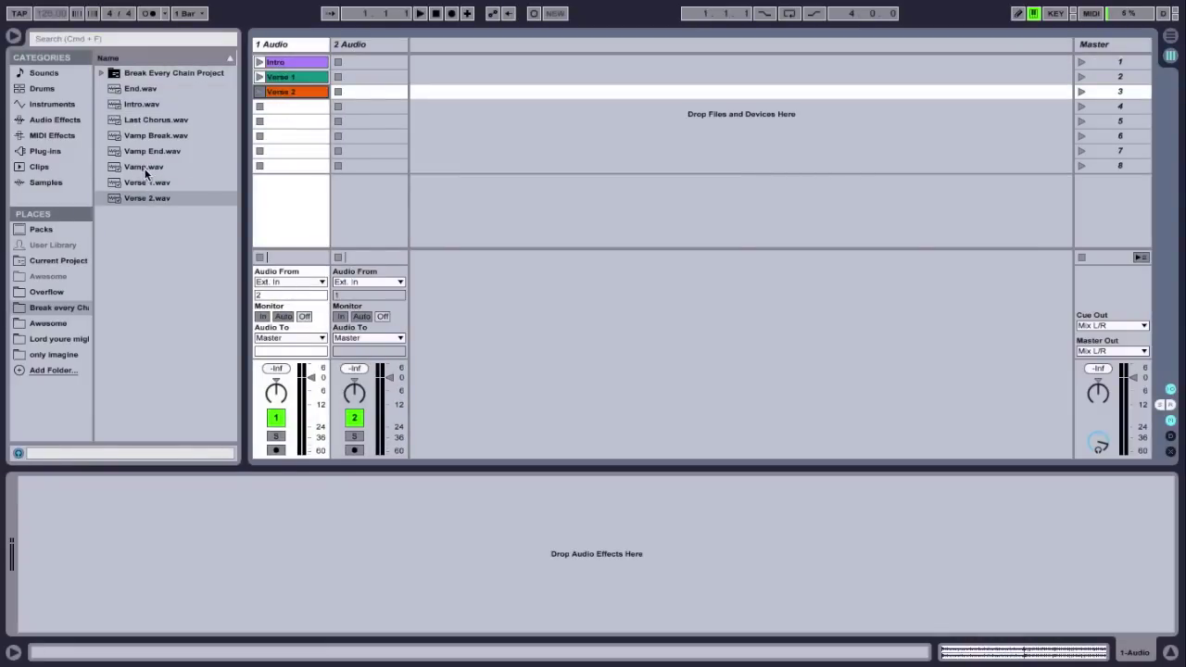
- Add Vamp, Vamp Break, Vamp End, Last Chorus and End to track 1, and Bridge 2 to track 2
{"action": "double_click", "coordinate": [147, 166]}
{"action": "double_click", "coordinate": [157, 135]}
{"action": "double_click", "coordinate": [156, 151]}
{"action": "left_click_drag", "start_coordinate": [143, 119], "coordinate": [278, 148]}
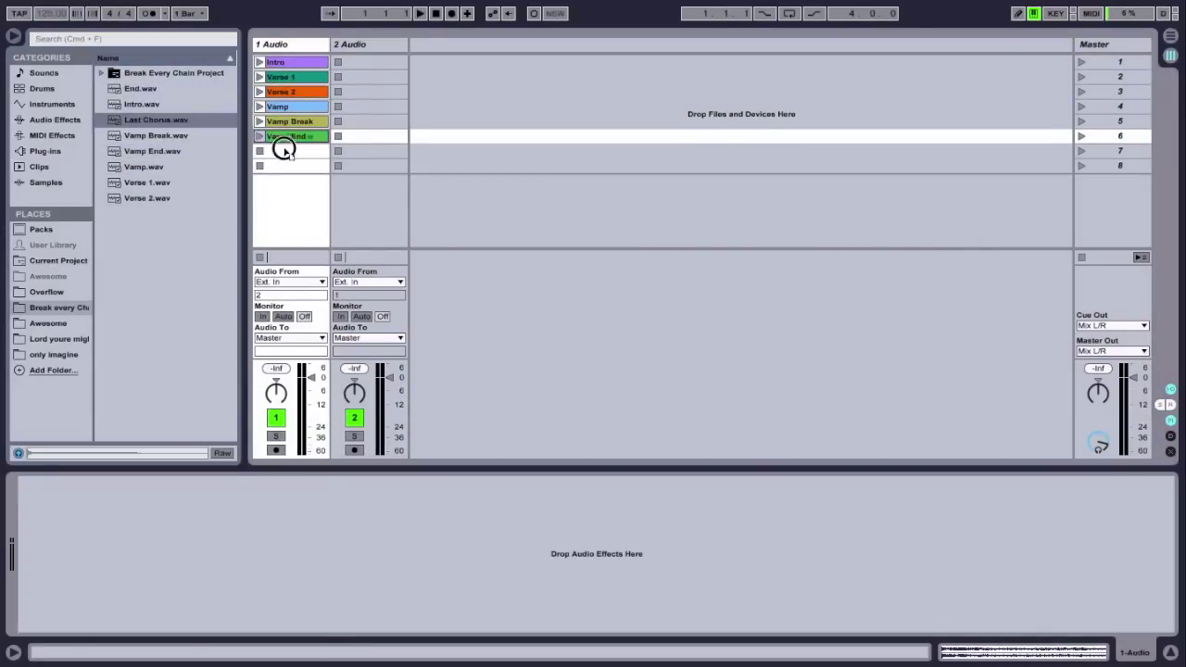
{"action": "left_click_drag", "start_coordinate": [140, 88], "coordinate": [271, 167]}
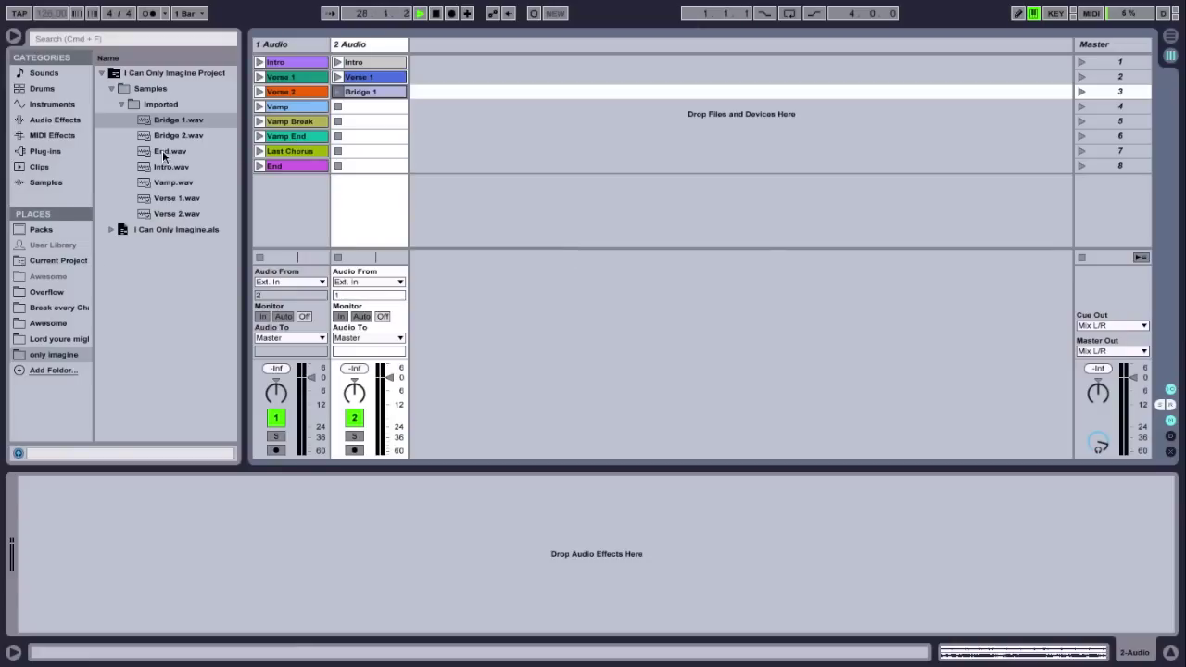
{"action": "left_click_drag", "start_coordinate": [166, 135], "coordinate": [371, 107]}
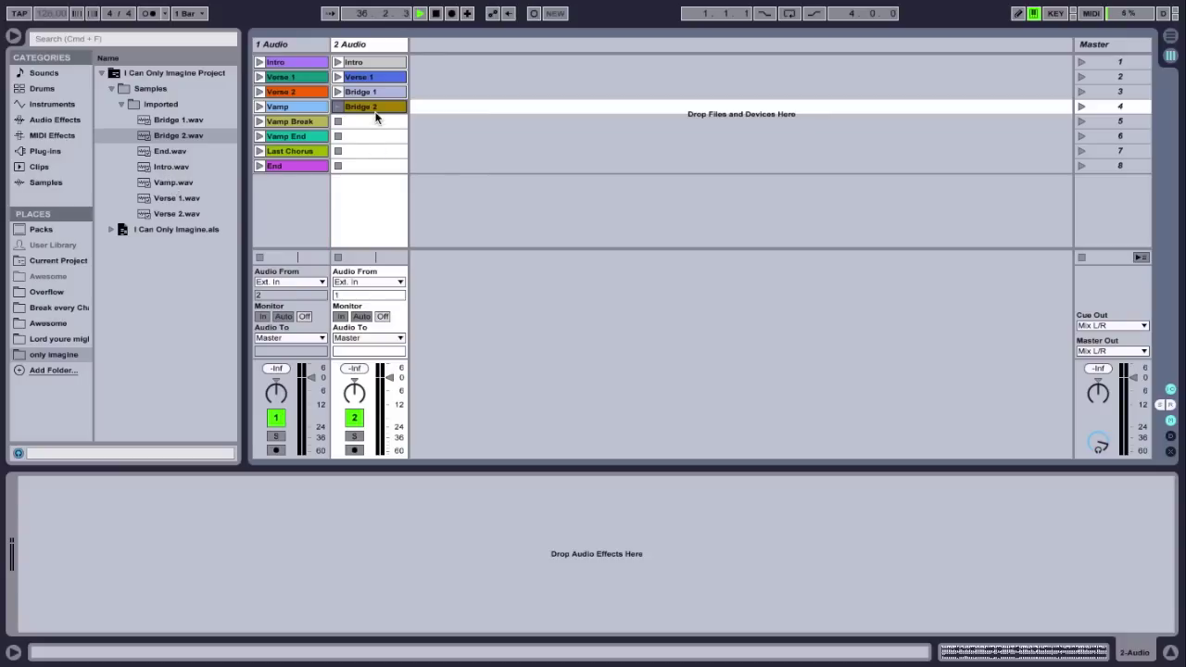
- Place Verse 2 in slot 4, Bridge 2 in slot 5, Vamp in slot 6 and End in slot 7 of track 2
{"action": "left_click_drag", "start_coordinate": [375, 114], "coordinate": [371, 122]}
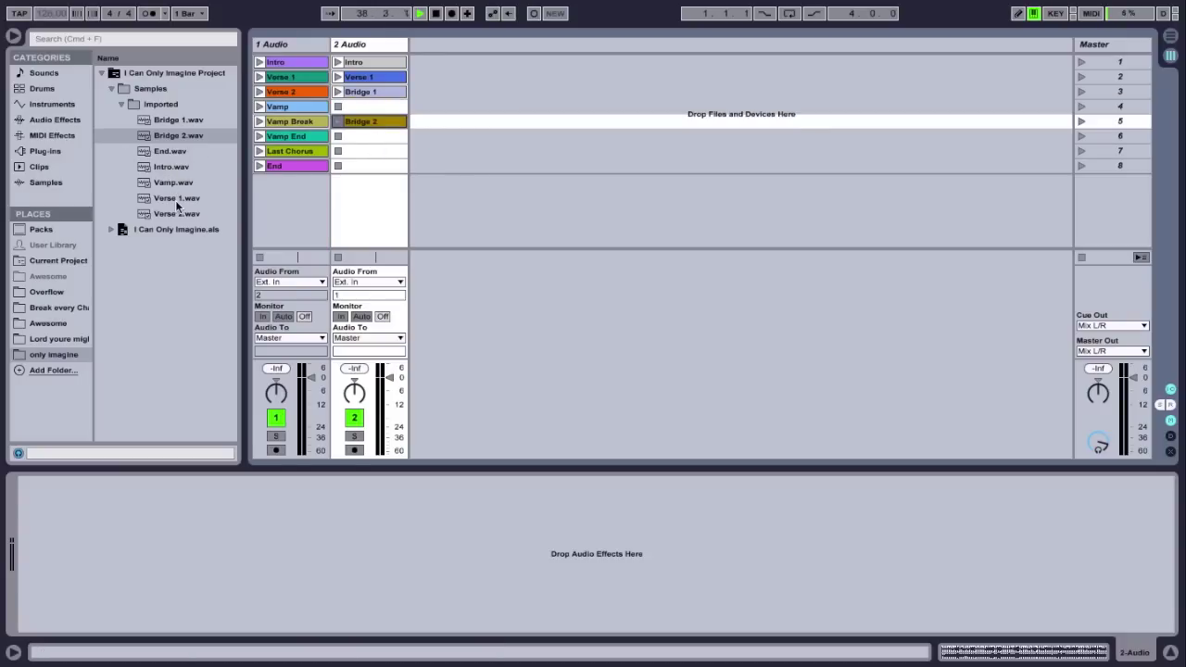
{"action": "left_click_drag", "start_coordinate": [178, 214], "coordinate": [365, 109]}
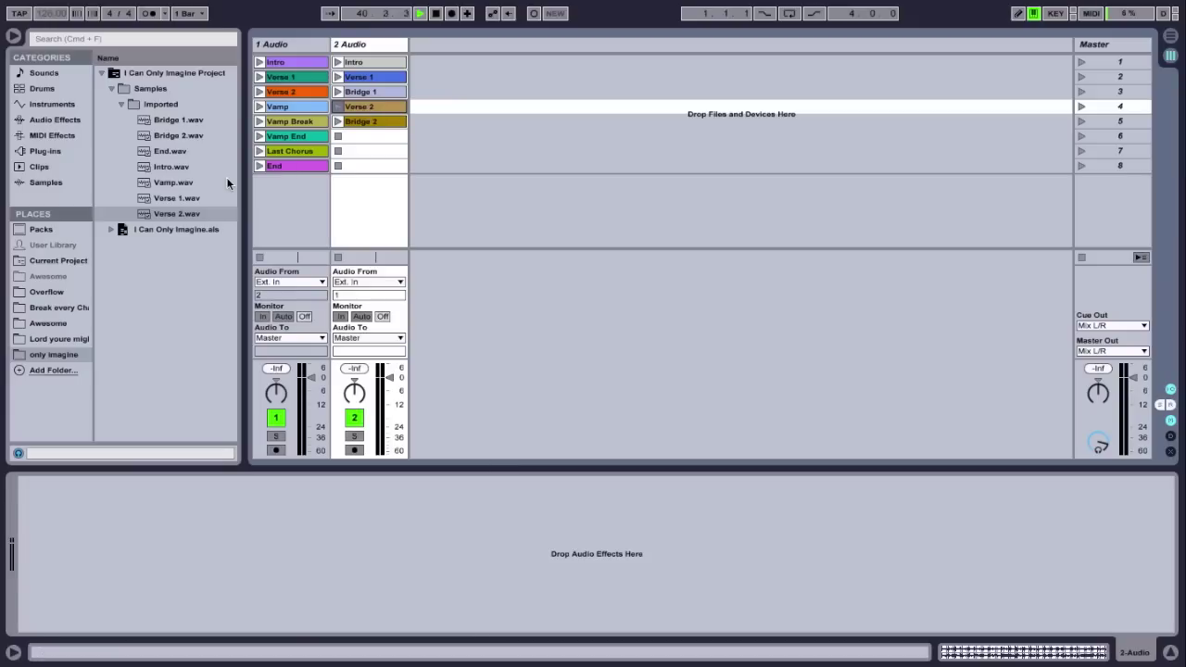
{"action": "left_click_drag", "start_coordinate": [169, 182], "coordinate": [349, 136]}
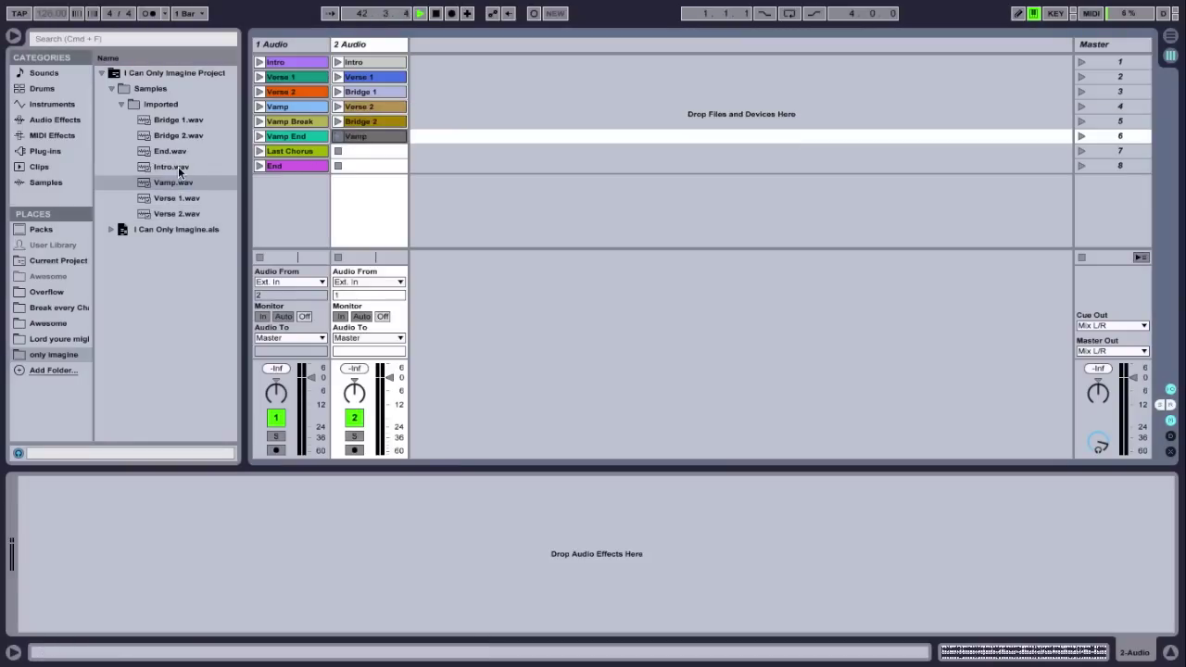
{"action": "left_click", "coordinate": [213, 150]}
{"action": "left_click_drag", "start_coordinate": [214, 150], "coordinate": [350, 151]}
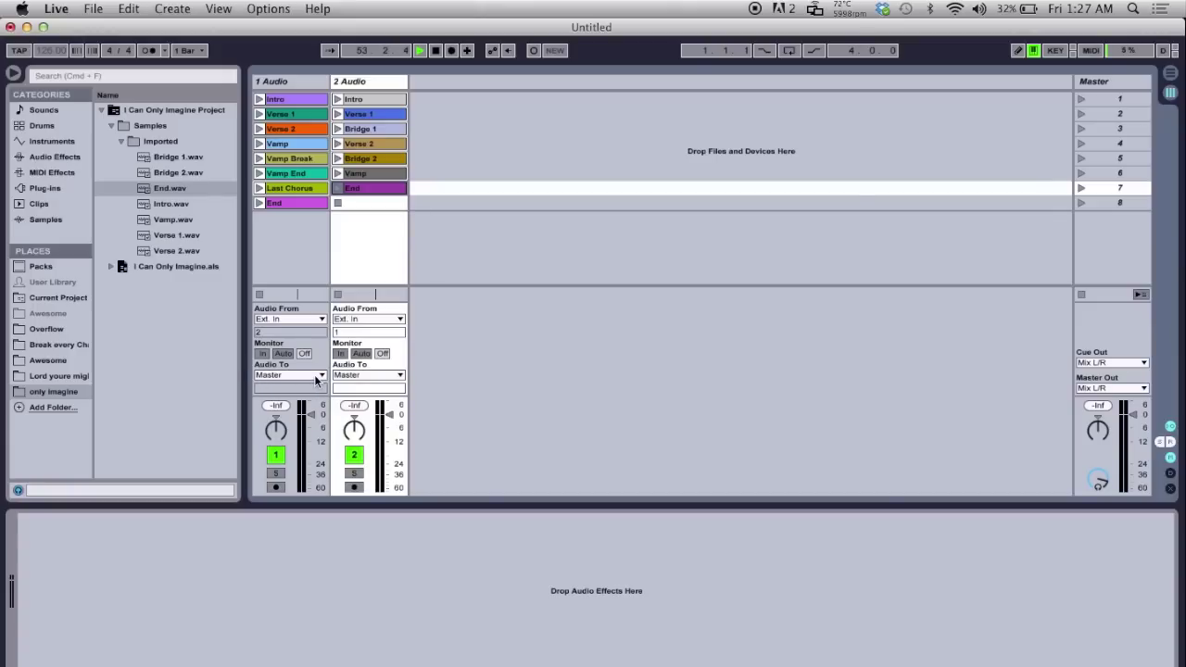
- Route track 1's Audio To output to ReWire Out on Mix L/R
{"action": "left_click", "coordinate": [317, 377]}
{"action": "left_click", "coordinate": [296, 386]}
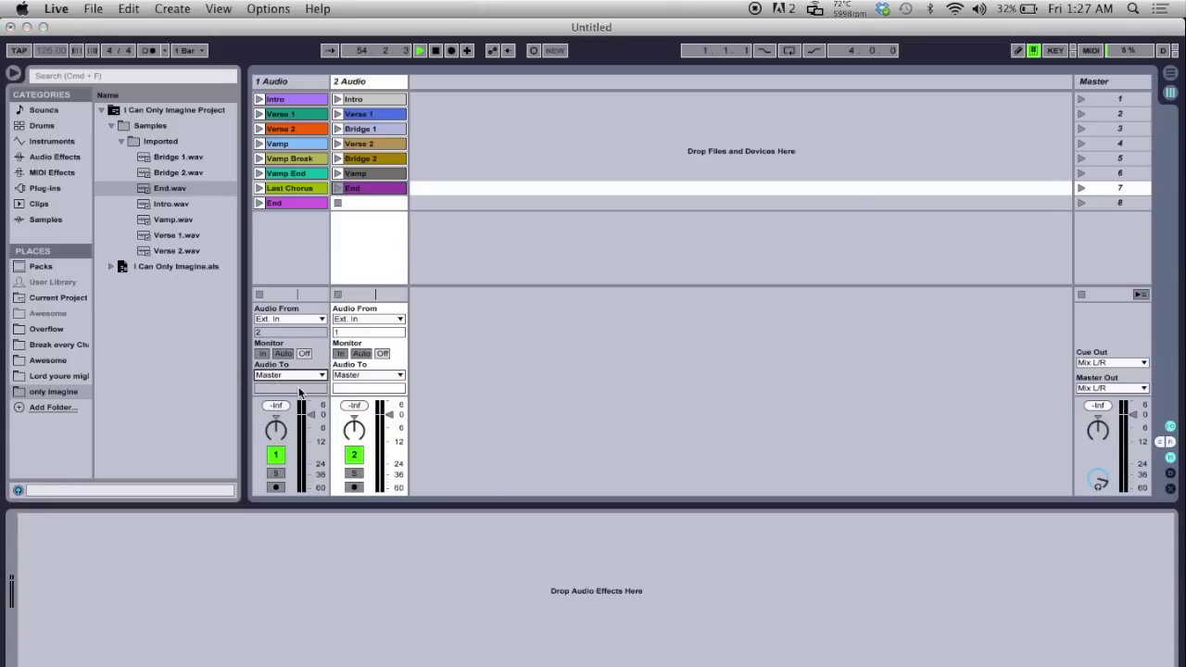
{"action": "left_click_drag", "start_coordinate": [315, 388], "coordinate": [298, 18]}
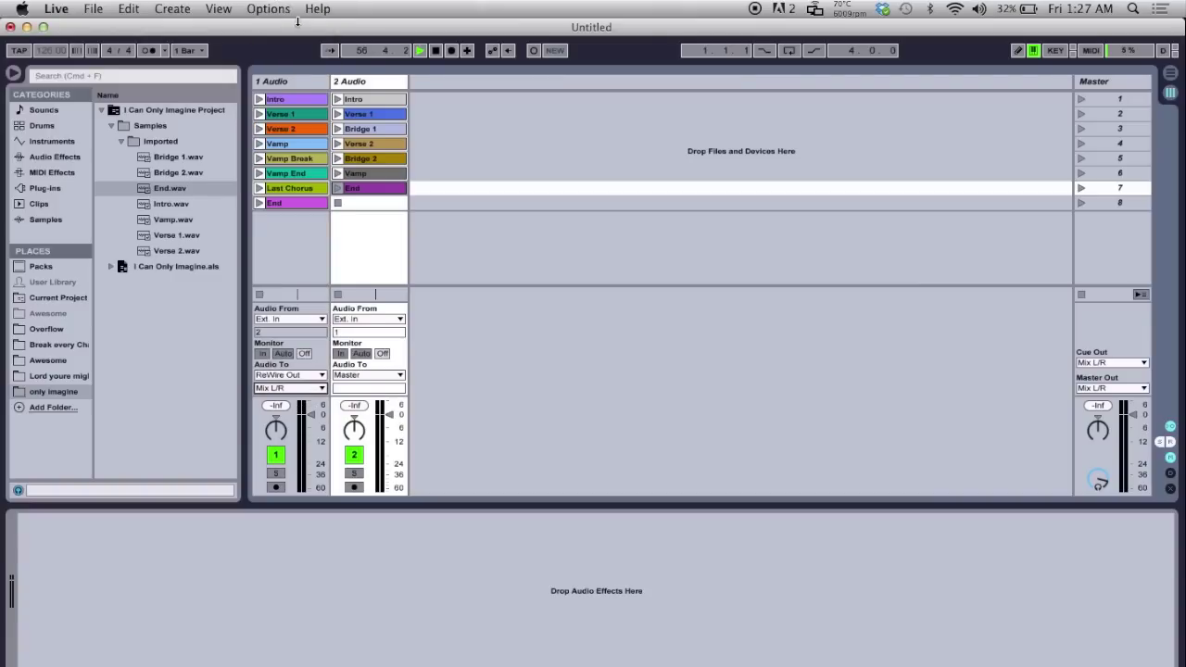
- Route track 2's Audio To output to ReWire Out on Bus 3/4
{"action": "left_click", "coordinate": [377, 378]}
{"action": "left_click", "coordinate": [377, 390]}
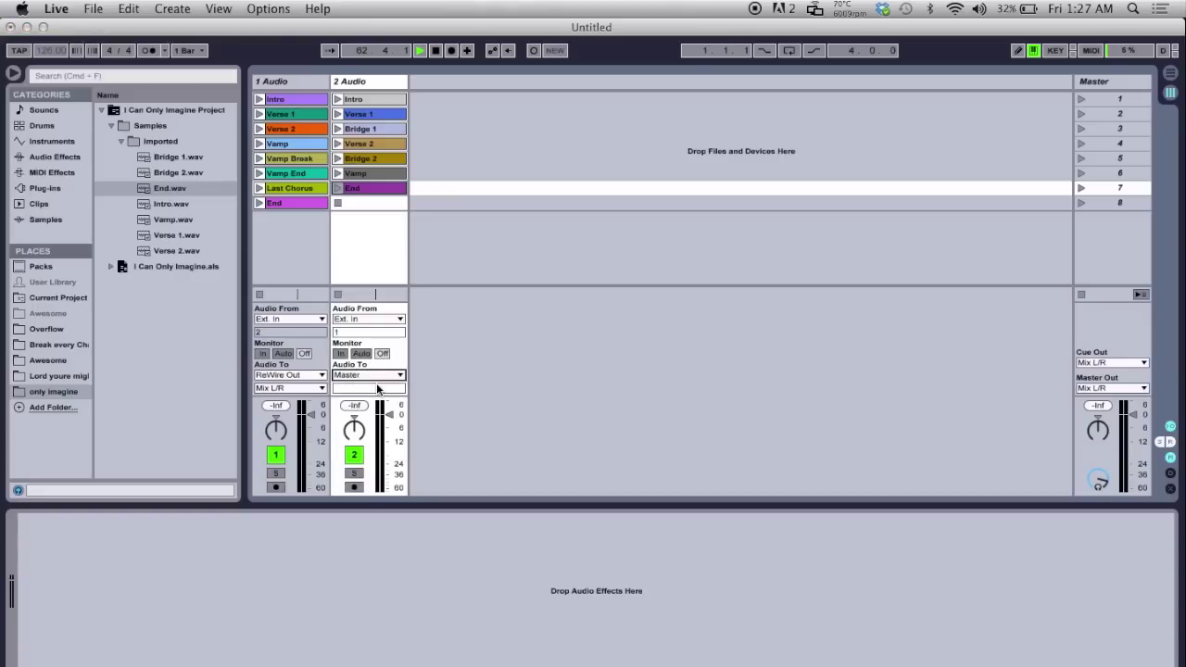
{"action": "left_click", "coordinate": [375, 389]}
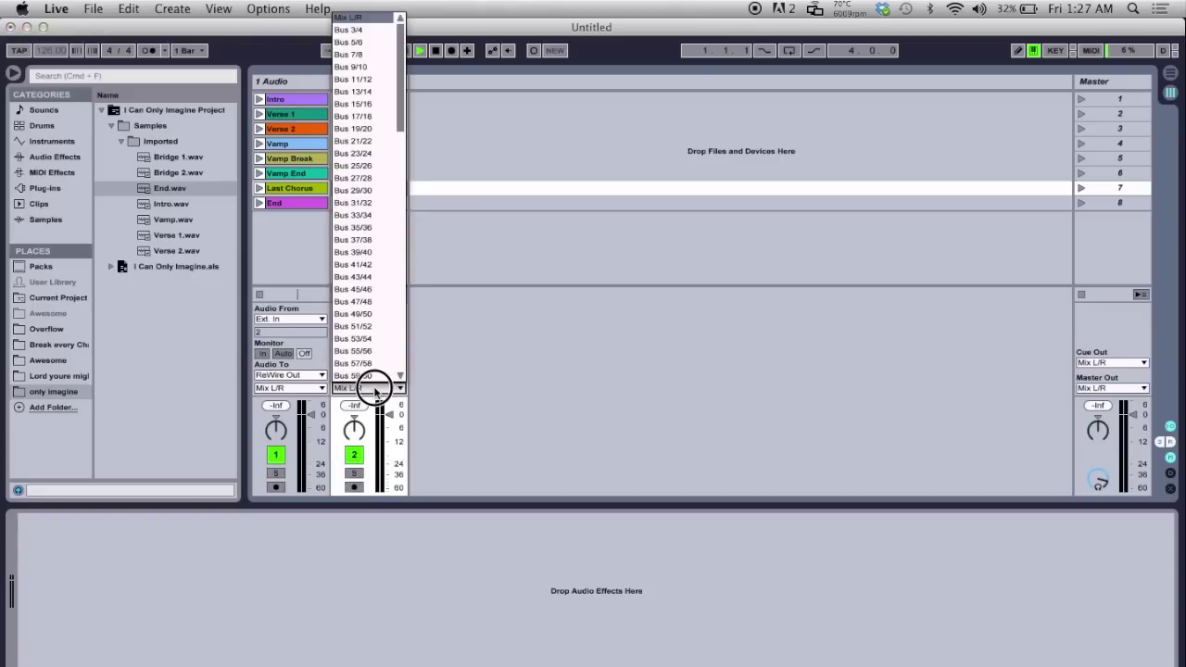
{"action": "left_click", "coordinate": [355, 30]}
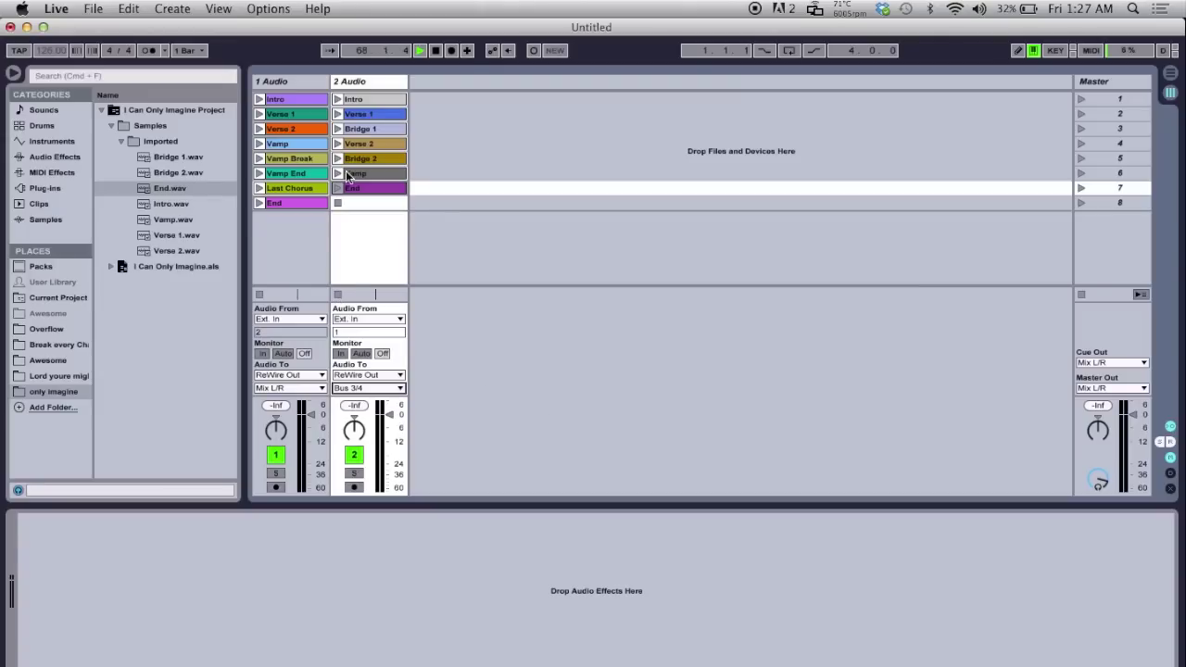
- Enable Warp and Loop on track 2's Verse 1 clip
{"action": "double_click", "coordinate": [368, 114]}
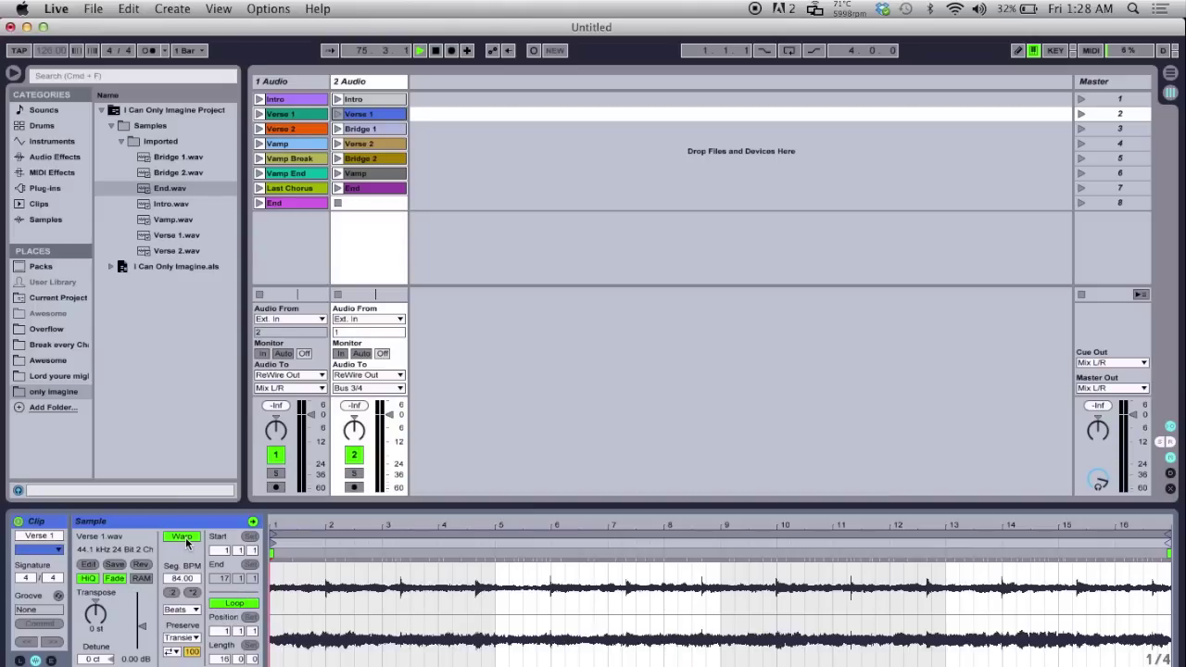
{"action": "left_click", "coordinate": [182, 537]}
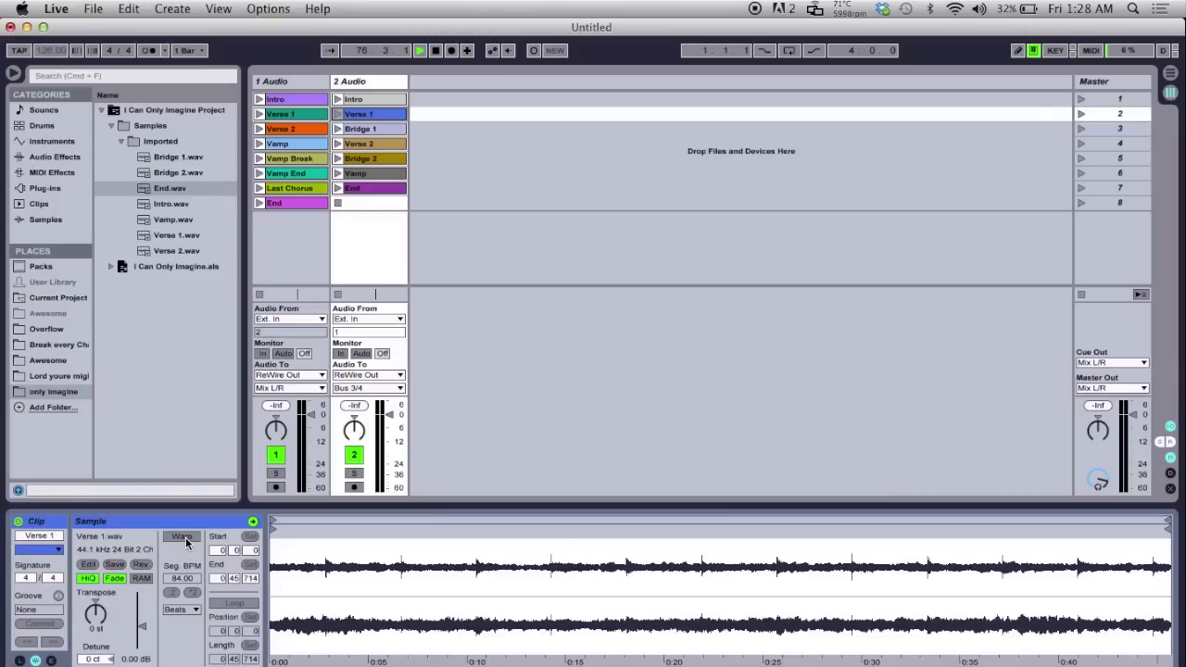
{"action": "left_click", "coordinate": [183, 536]}
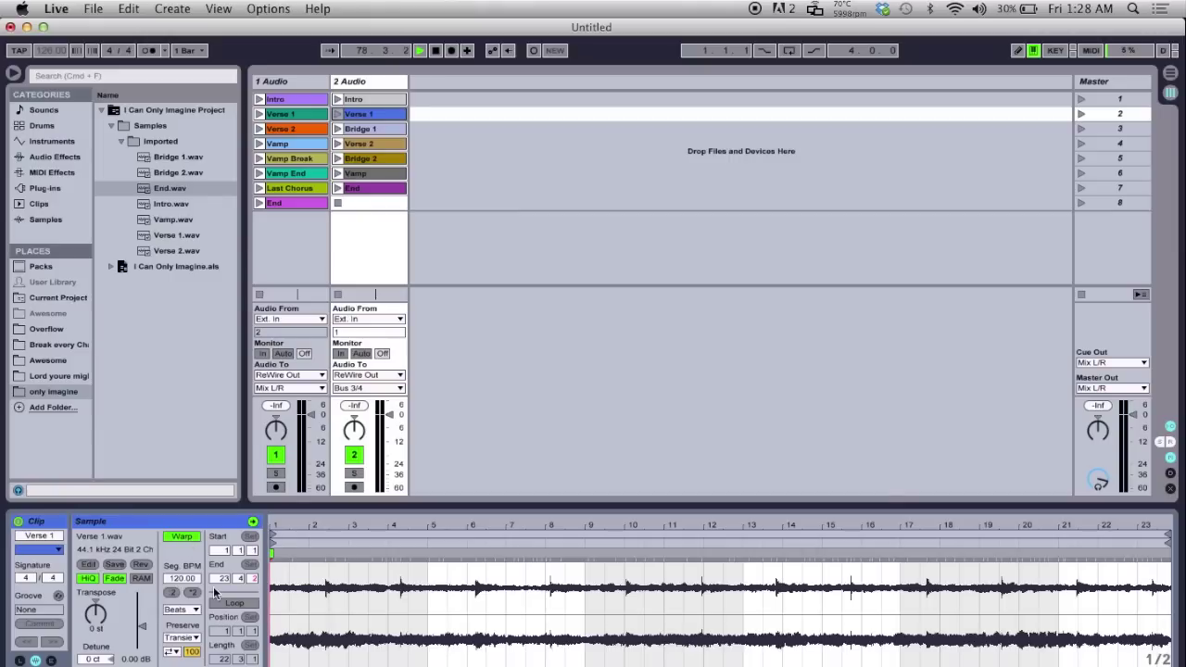
{"action": "key", "text": "super+l"}
- Set Verse 1's Seg. BPM to 126 and extend its loop end to bar 25
{"action": "left_click", "coordinate": [179, 581]}
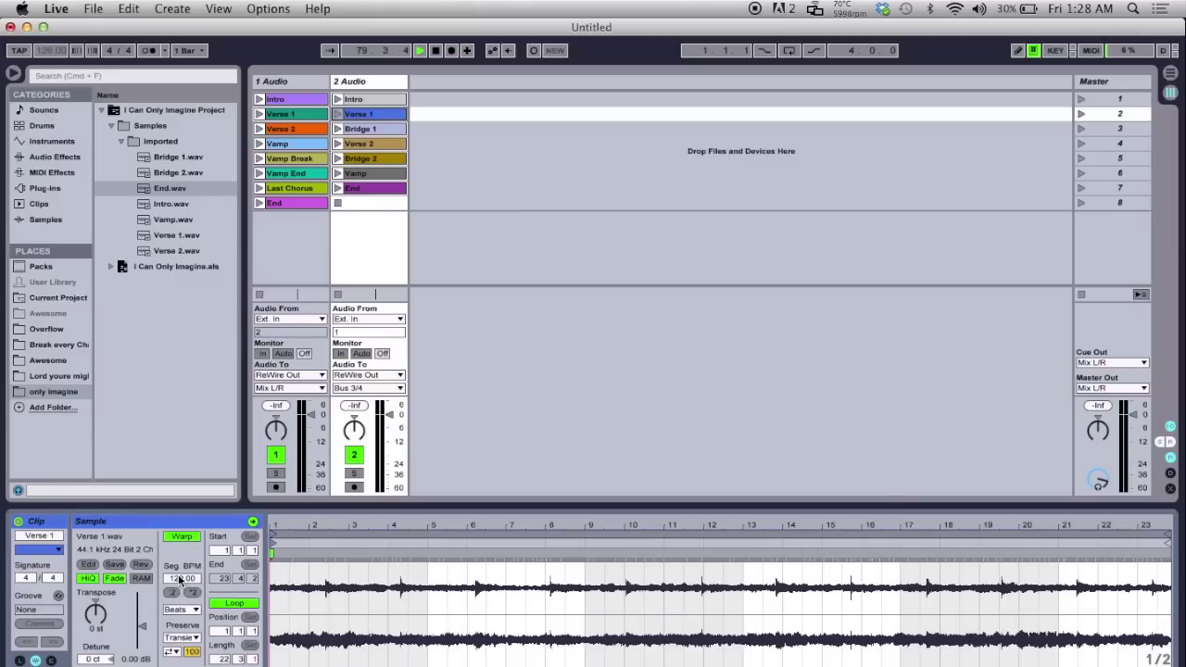
{"action": "type", "text": "115"}
{"action": "key", "text": "Return"}
{"action": "left_click_drag", "start_coordinate": [179, 578], "coordinate": [182, 549]}
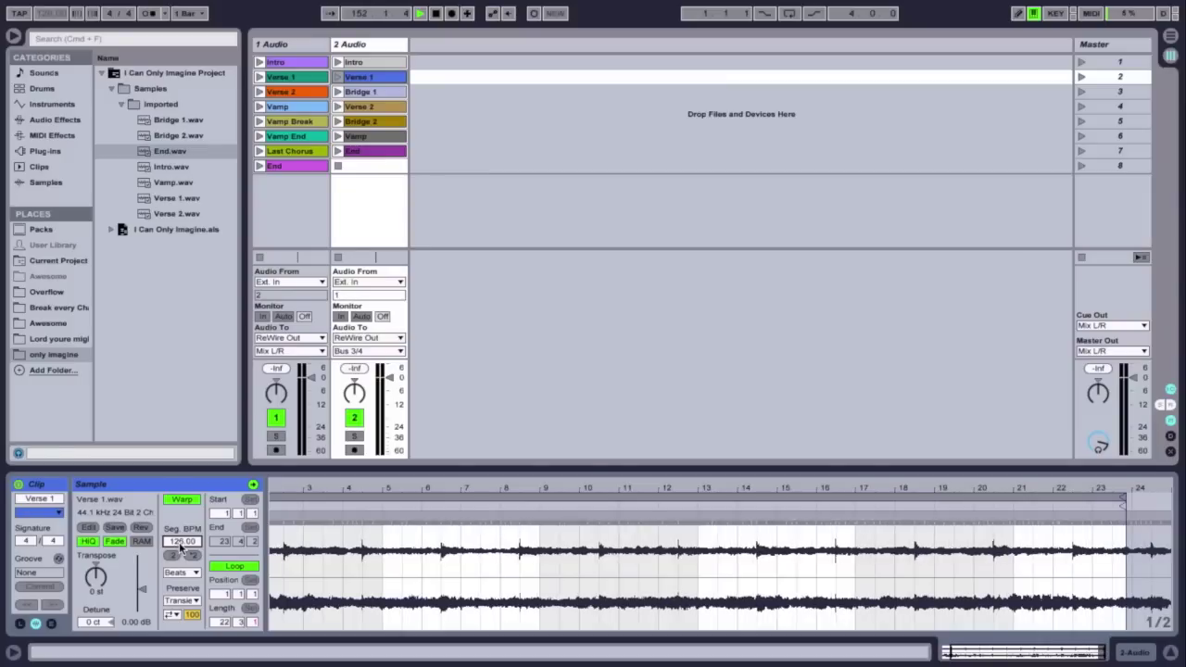
{"action": "left_click_drag", "start_coordinate": [180, 548], "coordinate": [181, 544]}
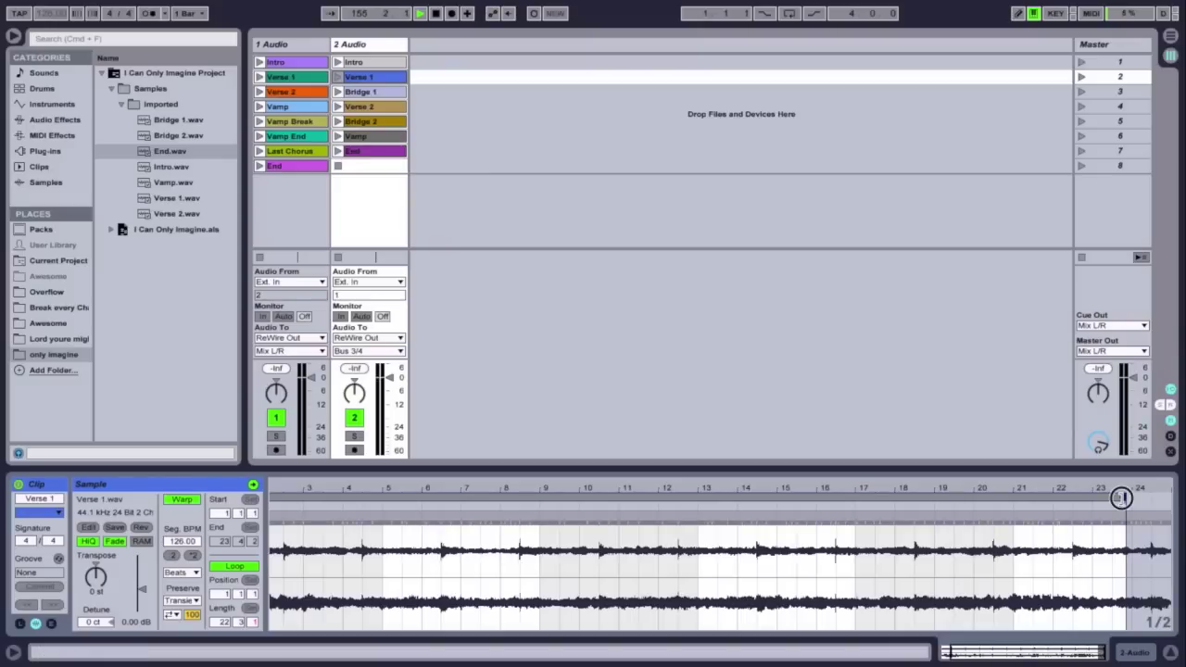
{"action": "mouse_move", "coordinate": [1121, 498]}
{"action": "left_mouse_down"}
{"action": "mouse_move", "coordinate": [1169, 499]}
{"action": "mouse_move", "coordinate": [1180, 512]}
{"action": "left_mouse_up"}
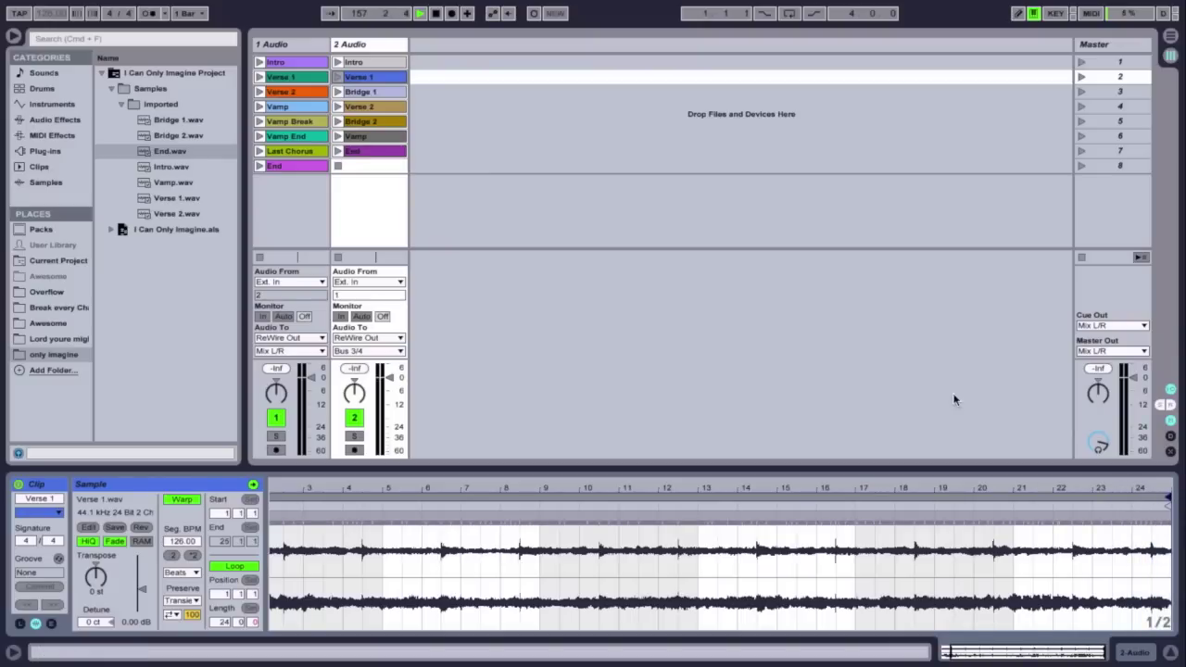
{"action": "left_click", "coordinate": [379, 93]}
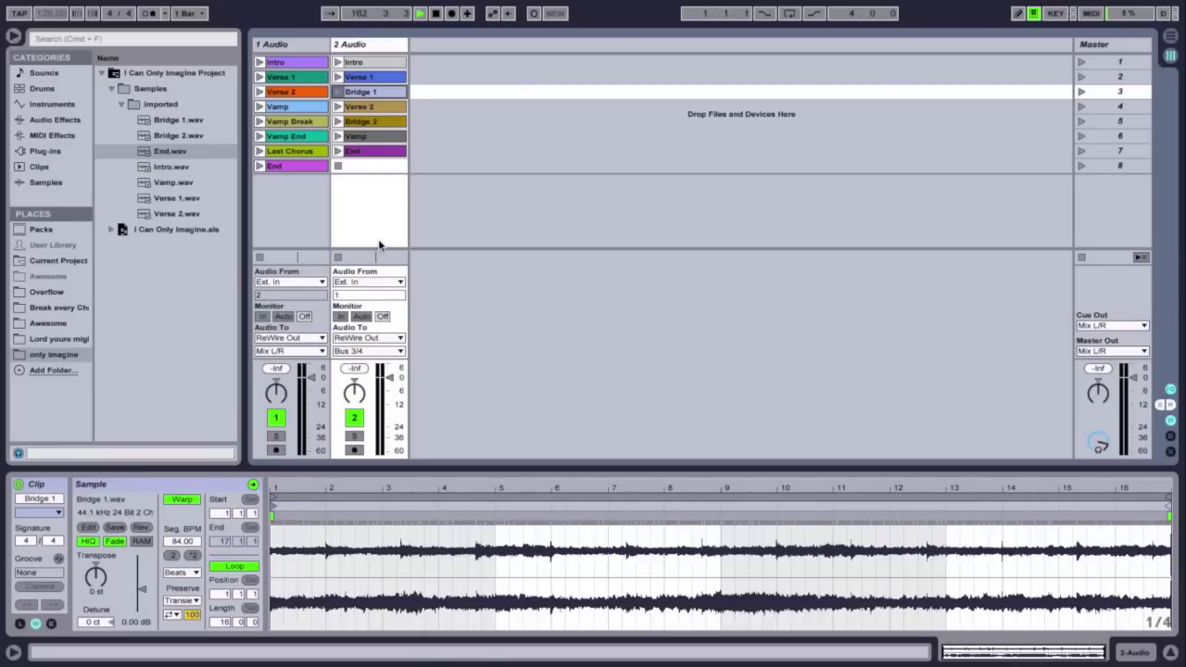
{"action": "left_click", "coordinate": [392, 80]}
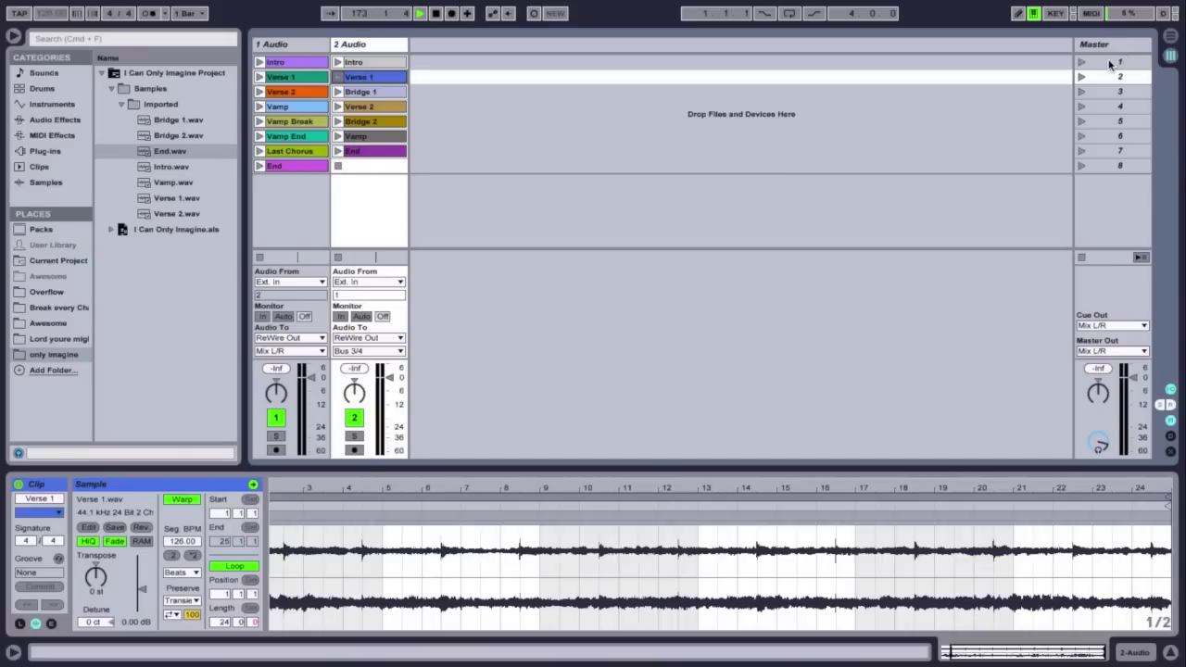
- In MIDI Map mode, assign a MIDI note to each of scenes 1 through 8
{"action": "left_click", "coordinate": [1091, 14]}
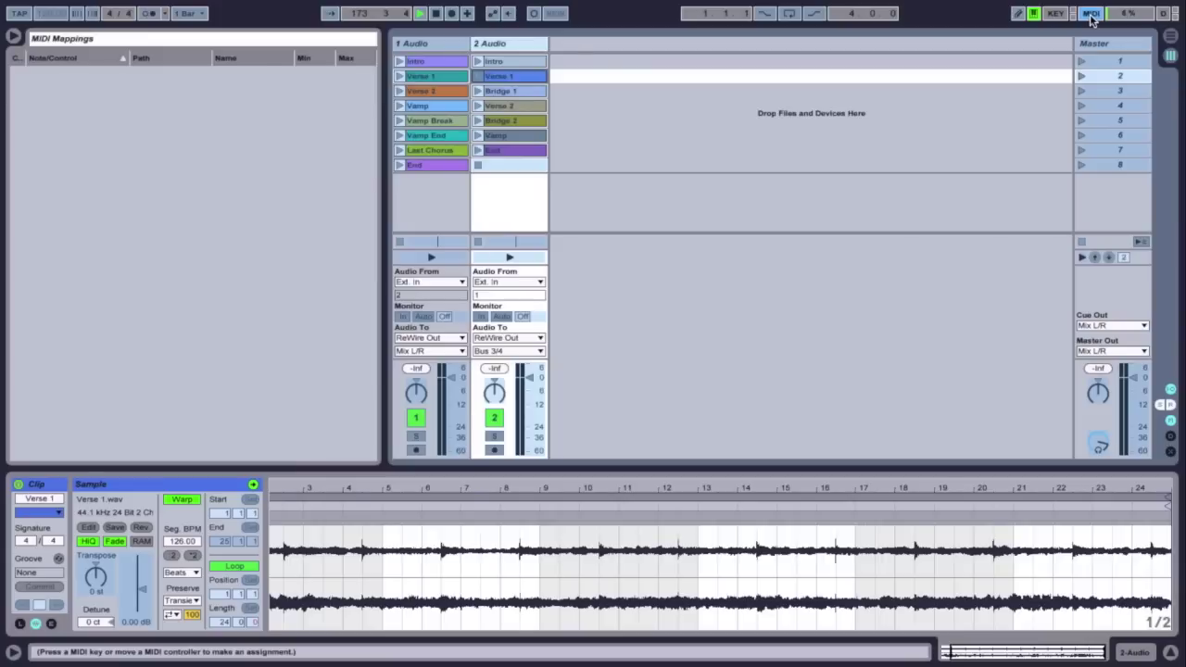
{"action": "left_click", "coordinate": [1102, 59]}
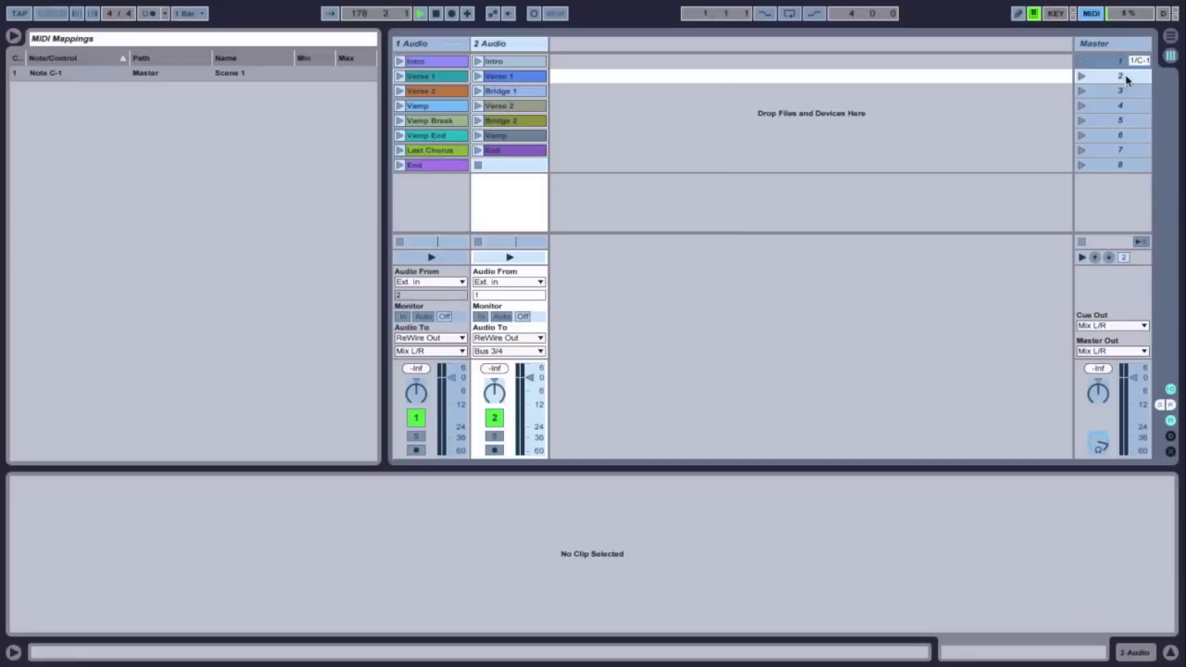
{"action": "left_click", "coordinate": [1122, 76]}
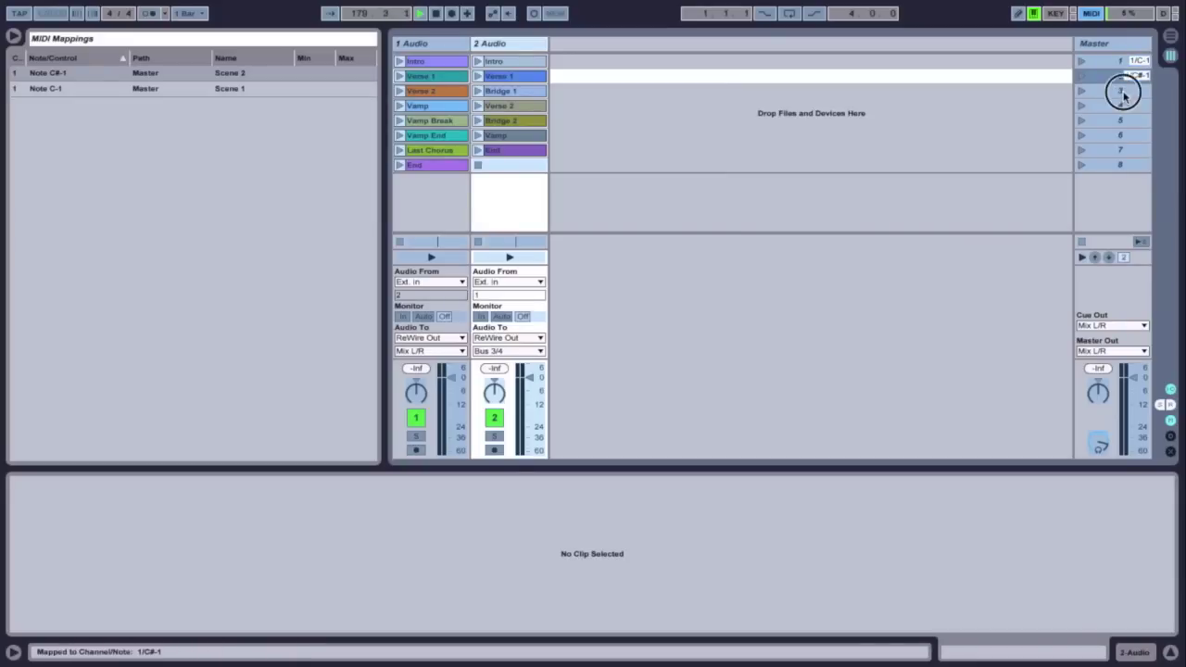
{"action": "left_click", "coordinate": [1121, 90]}
{"action": "left_click", "coordinate": [1120, 105]}
{"action": "left_click", "coordinate": [1124, 121]}
{"action": "left_click", "coordinate": [1124, 135]}
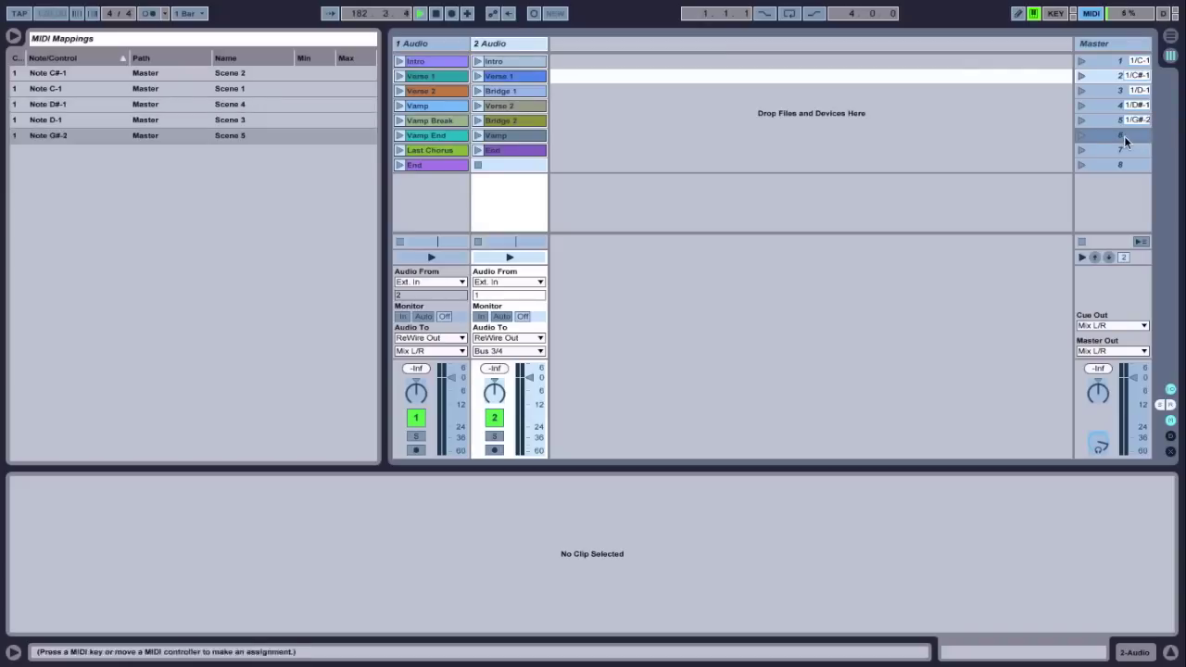
{"action": "left_click", "coordinate": [1139, 150]}
{"action": "left_click", "coordinate": [1139, 164]}
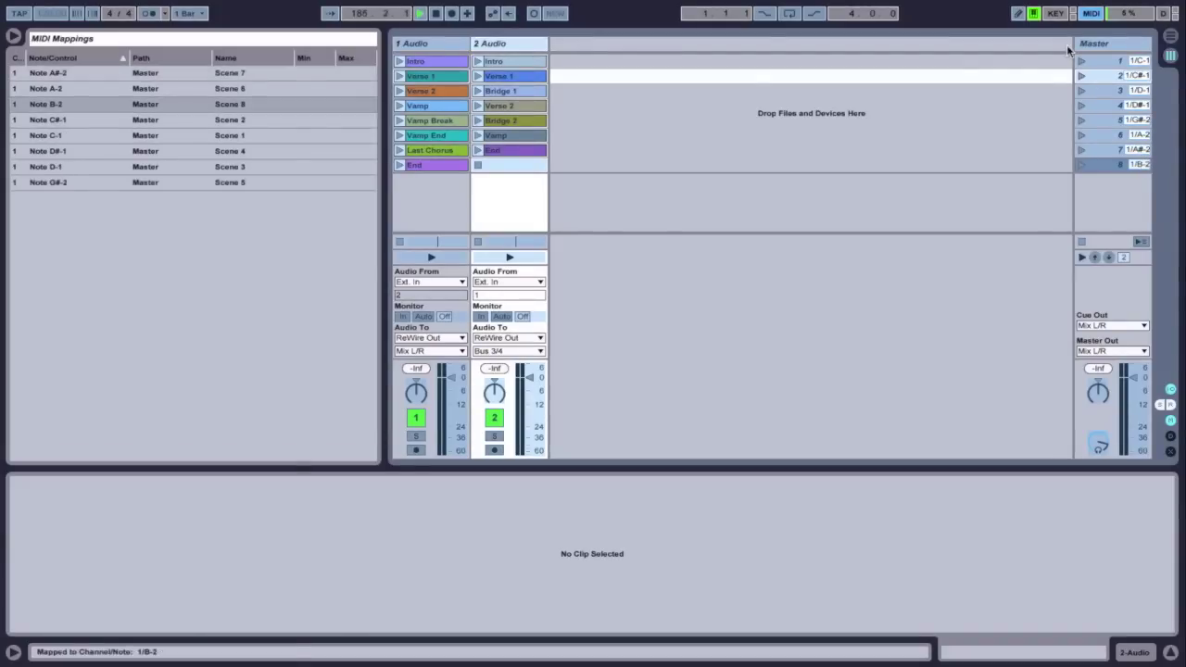
- In Key Map mode, assign computer keys 1–4 to scenes 1–4
{"action": "left_click", "coordinate": [1053, 13]}
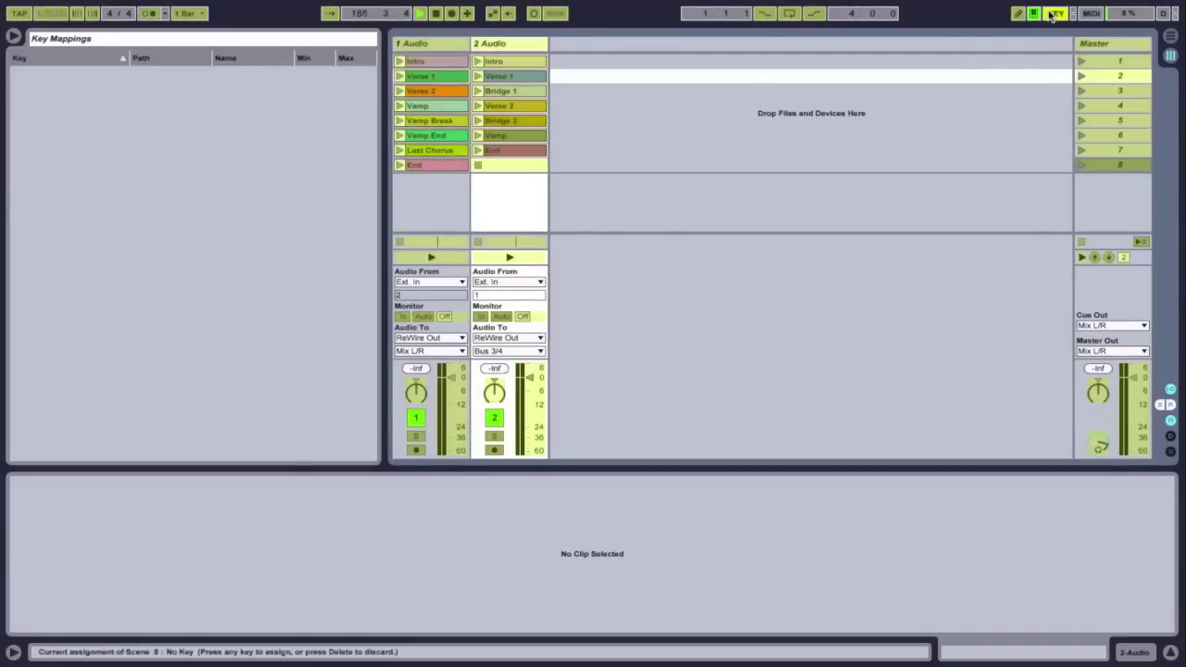
{"action": "left_click", "coordinate": [1123, 61]}
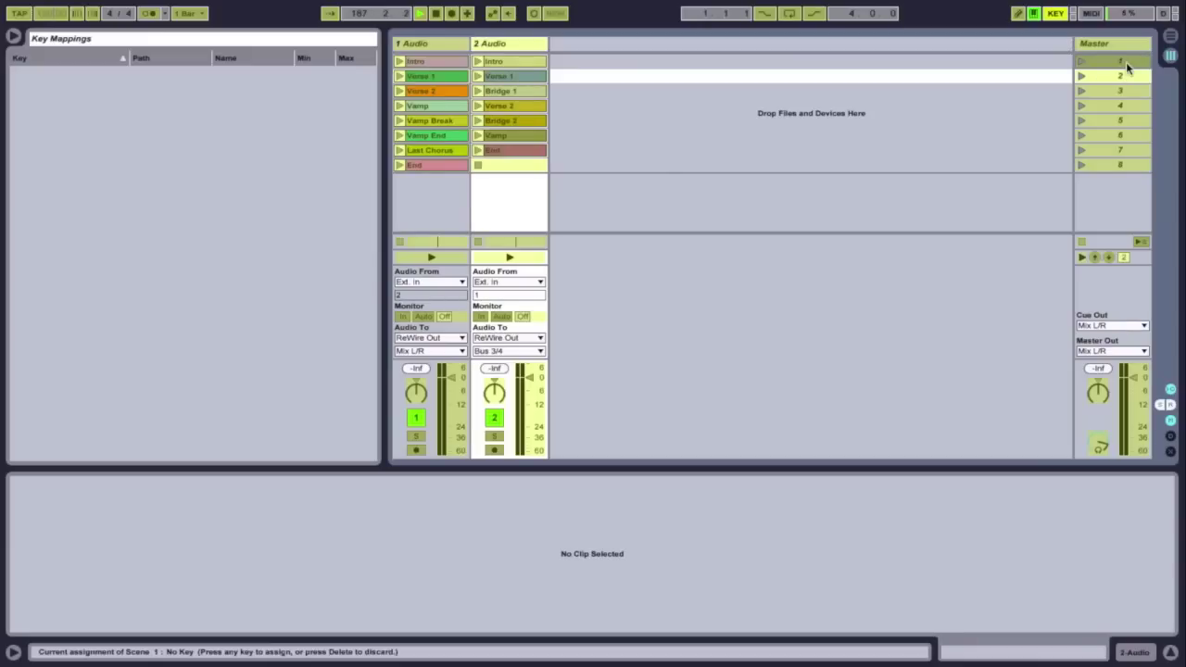
{"action": "key", "text": "1"}
{"action": "left_click", "coordinate": [1134, 76]}
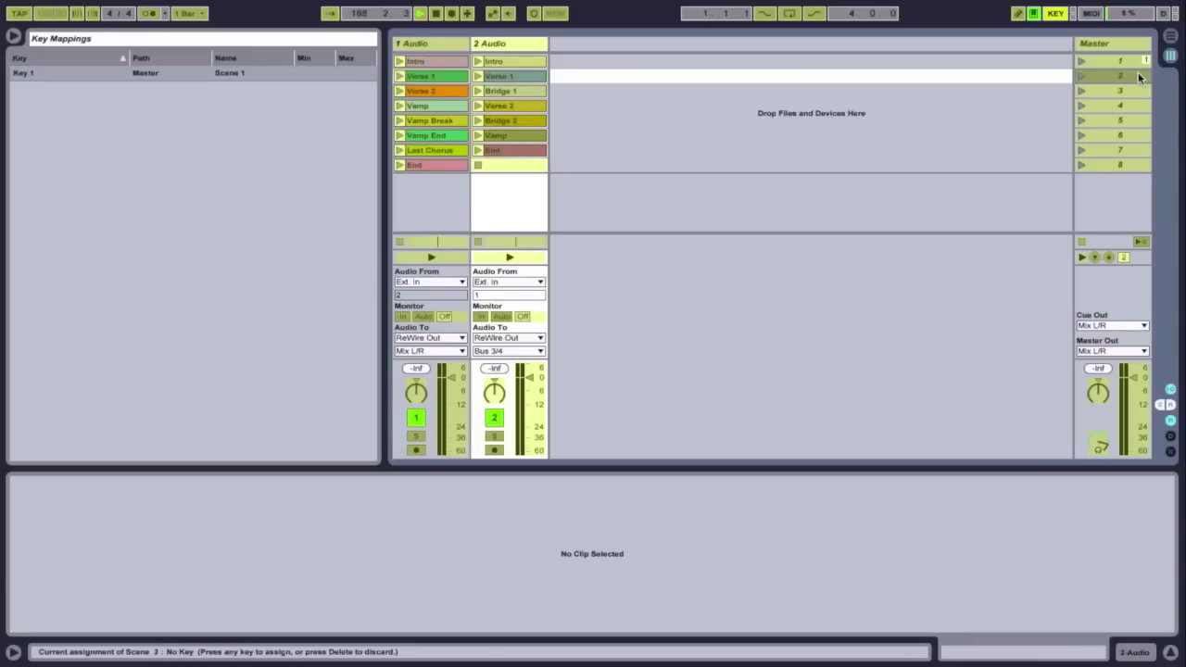
{"action": "key", "text": "2"}
{"action": "left_click", "coordinate": [1134, 90]}
{"action": "key", "text": "3"}
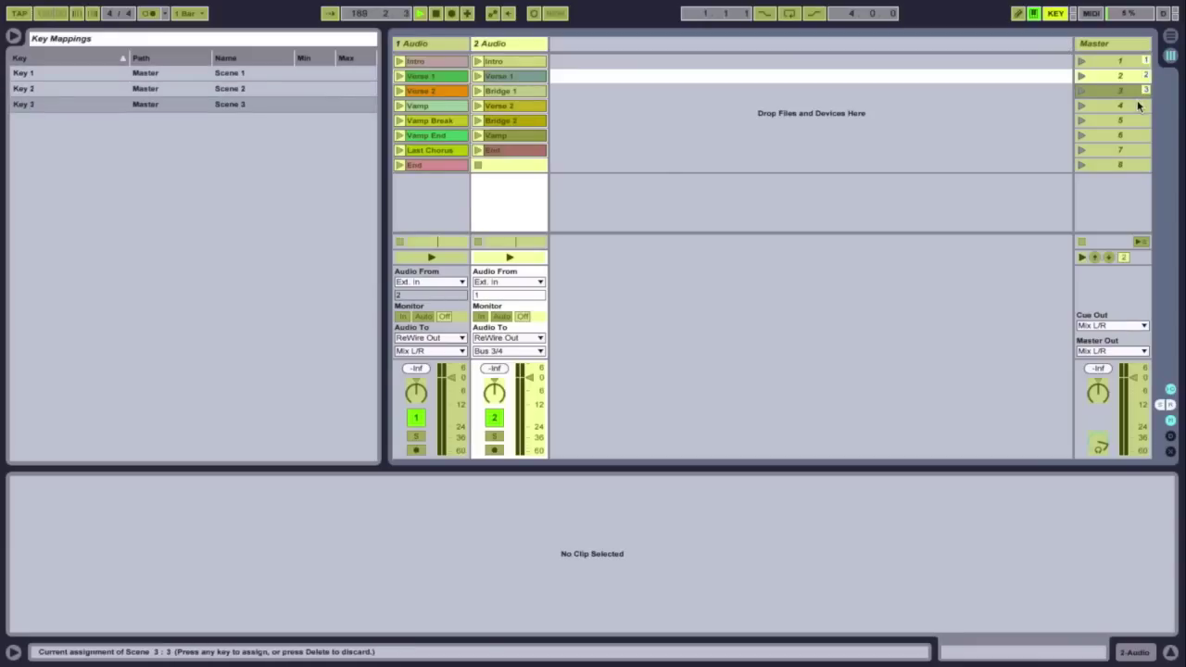
{"action": "left_click", "coordinate": [1136, 105]}
{"action": "key", "text": "4"}
- Assign computer keys 5–8 to scenes 5–8
{"action": "left_click", "coordinate": [1136, 118]}
{"action": "key", "text": "5"}
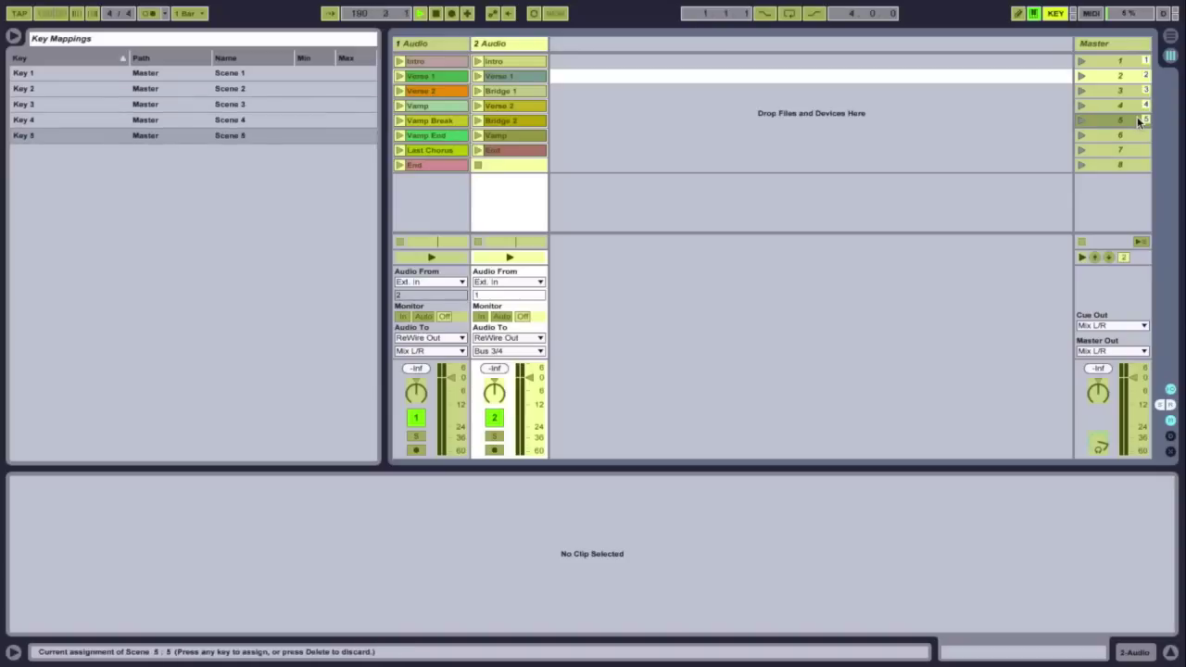
{"action": "left_click", "coordinate": [1139, 136]}
{"action": "key", "text": "6"}
{"action": "left_click", "coordinate": [1141, 149]}
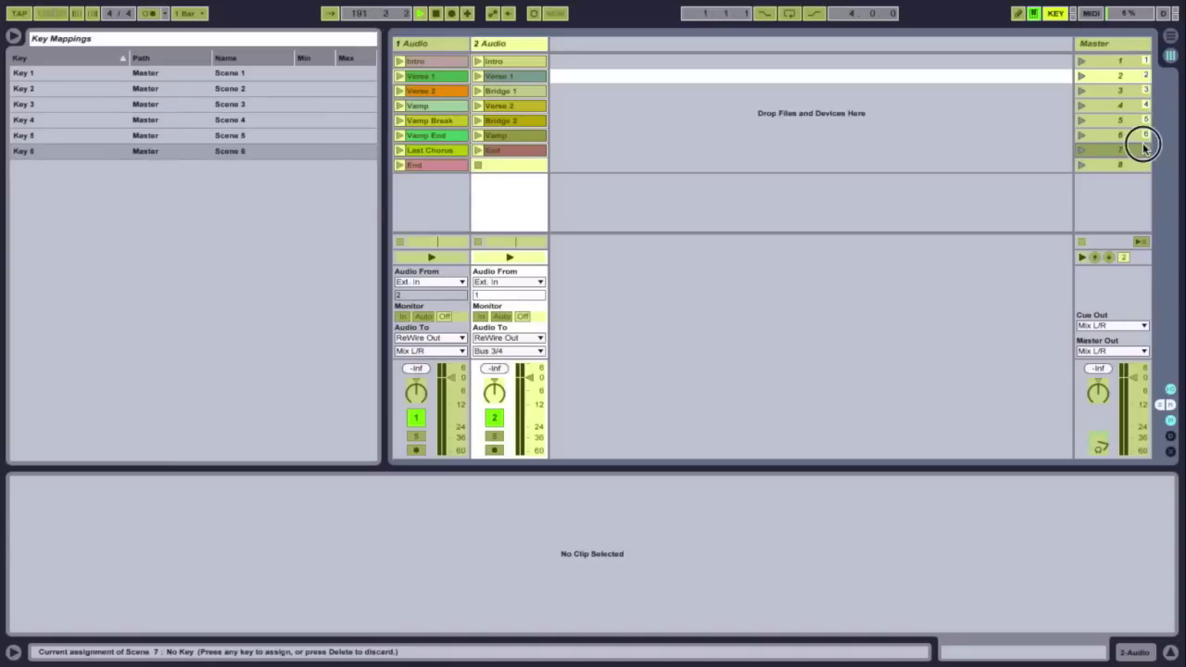
{"action": "key", "text": "7"}
{"action": "left_click", "coordinate": [1121, 164]}
{"action": "key", "text": "8"}
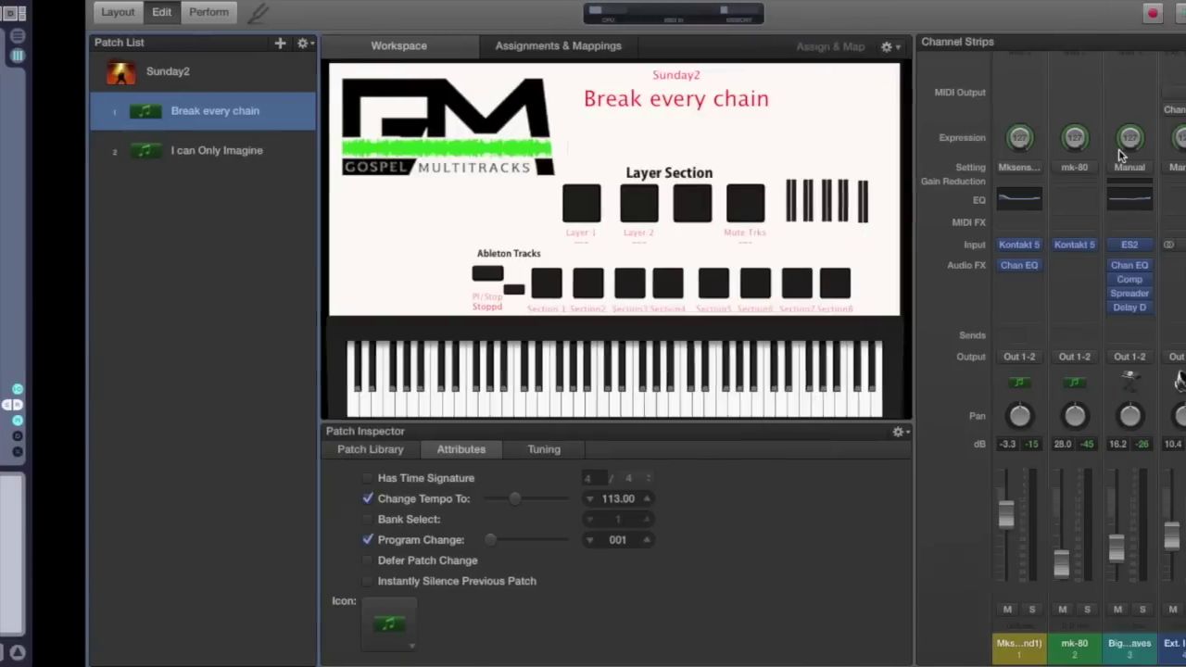